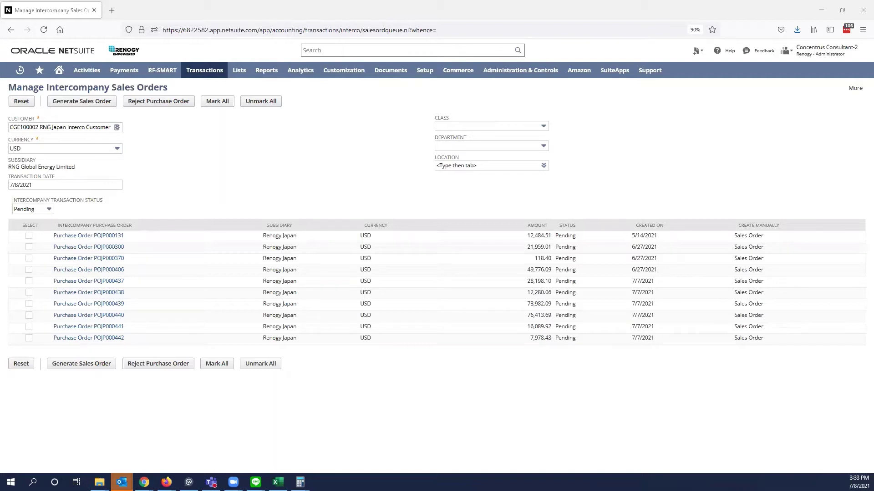
Tick purchase order POJP000131 (12,484.51 USD) for intercompany sales order generation.
click(456, 167)
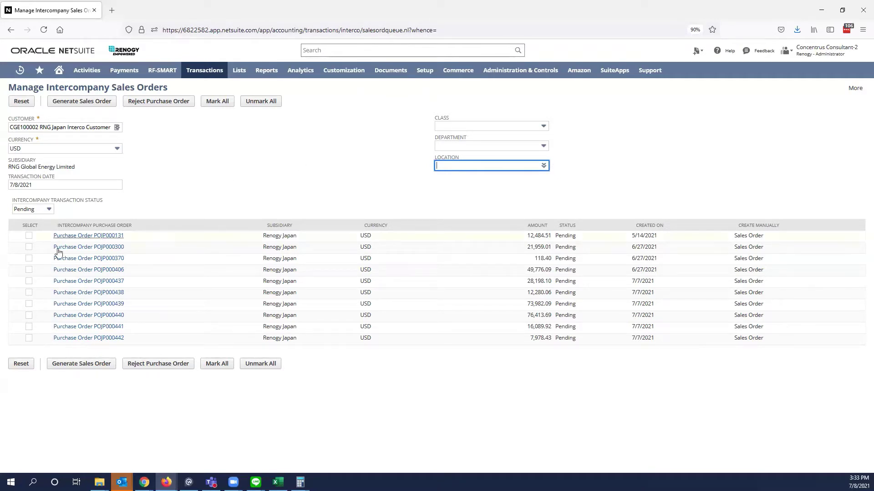
click(27, 240)
click(27, 238)
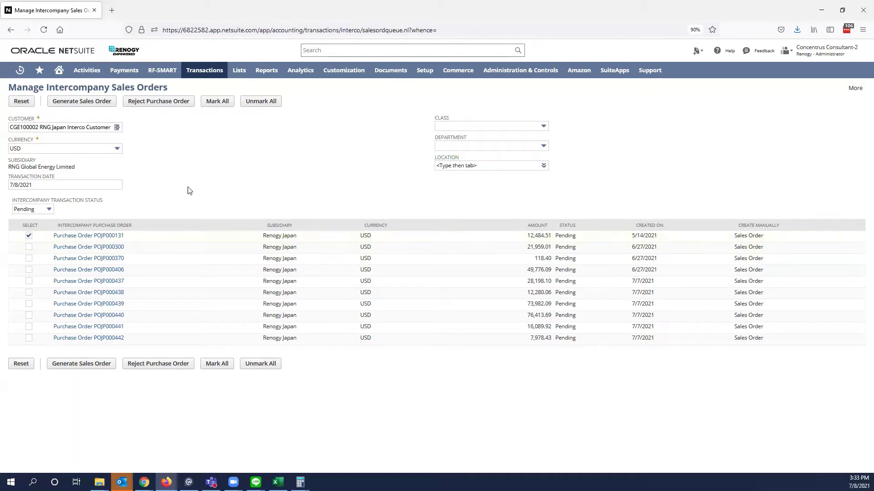
Generate the sales order, then open SOGE022965 and review its four item lines.
click(92, 103)
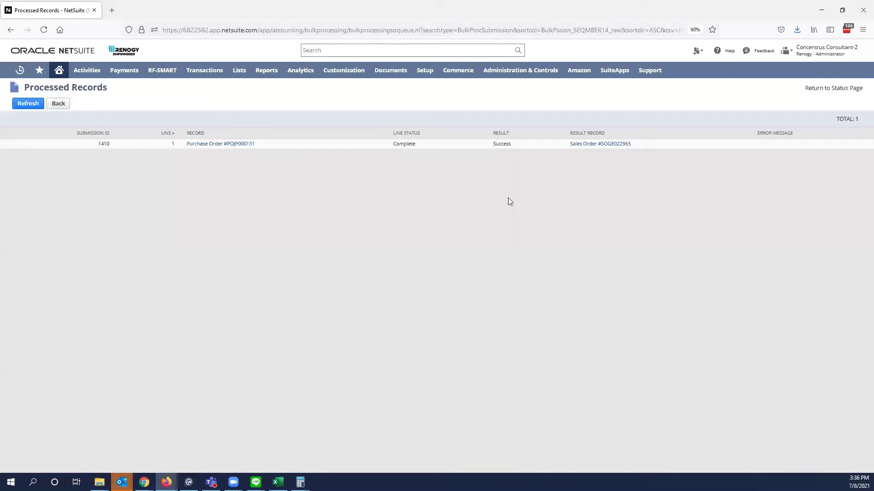
click(591, 144)
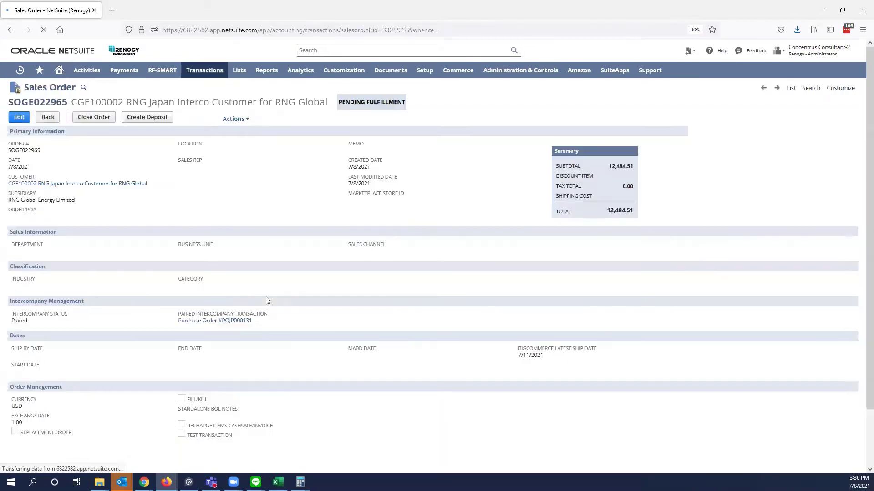
scroll(232, 392, down, 5)
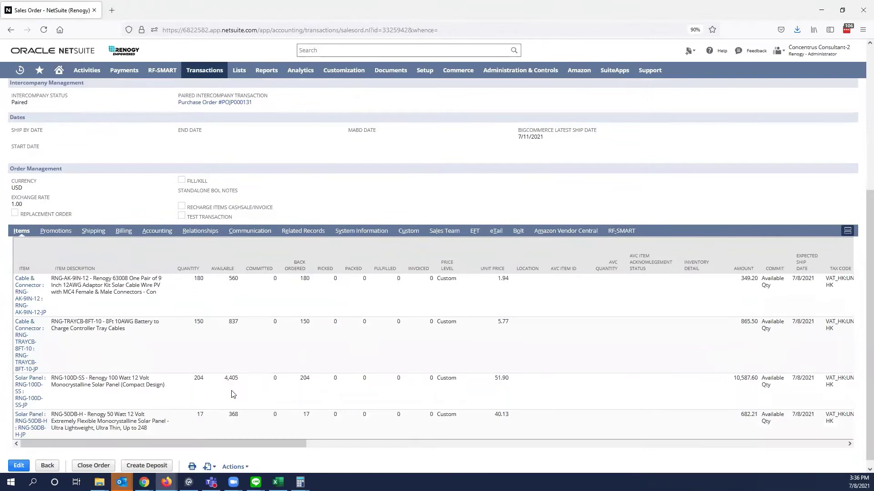
scroll(389, 402, down, 4)
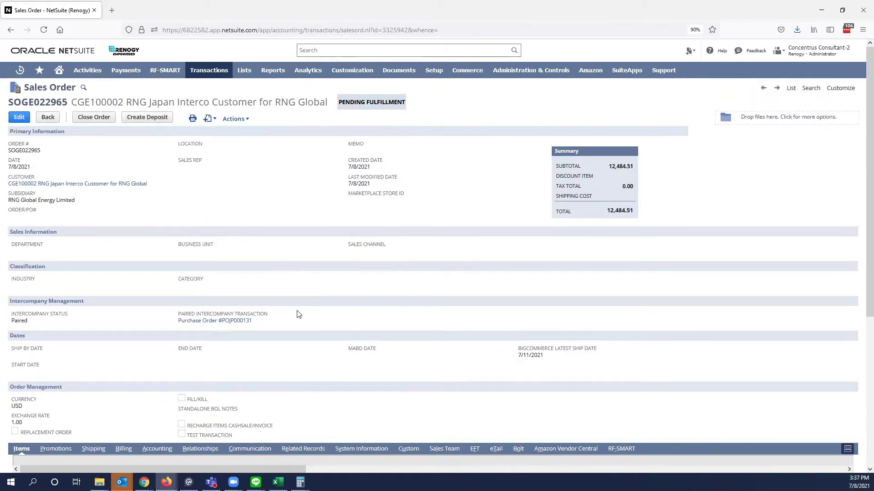
scroll(298, 313, down, 5)
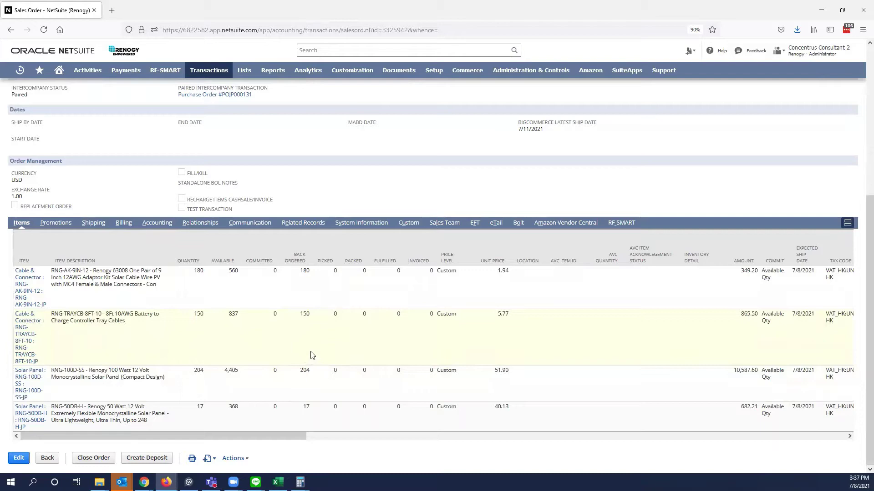
scroll(311, 355, up, 5)
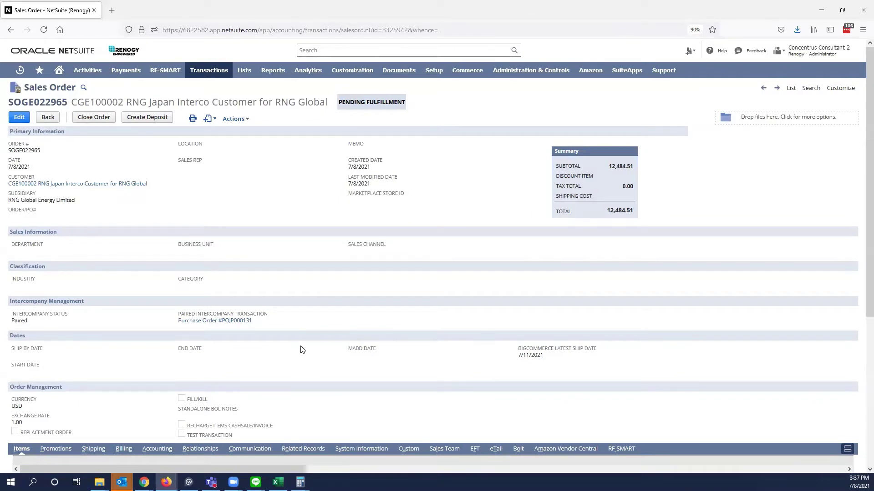
Edit SOGE022965 and set the first item line's location to a GE Virtual-Warehouse.
click(19, 117)
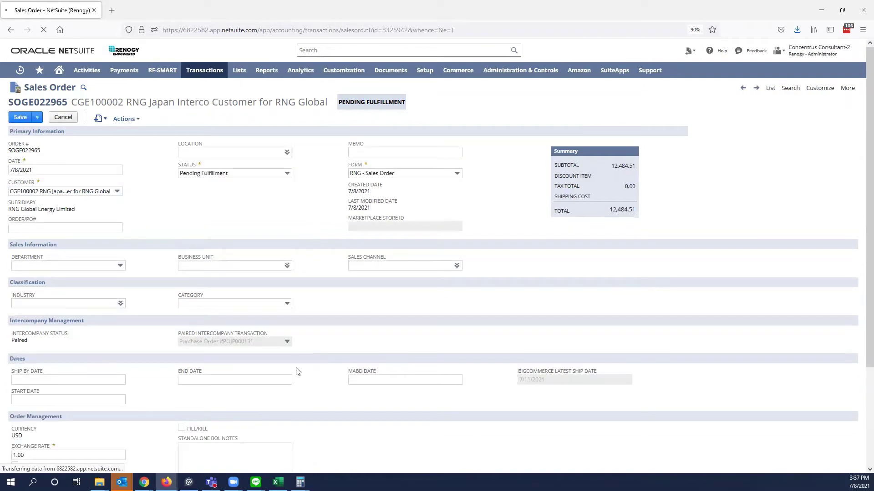
scroll(165, 308, down, 3)
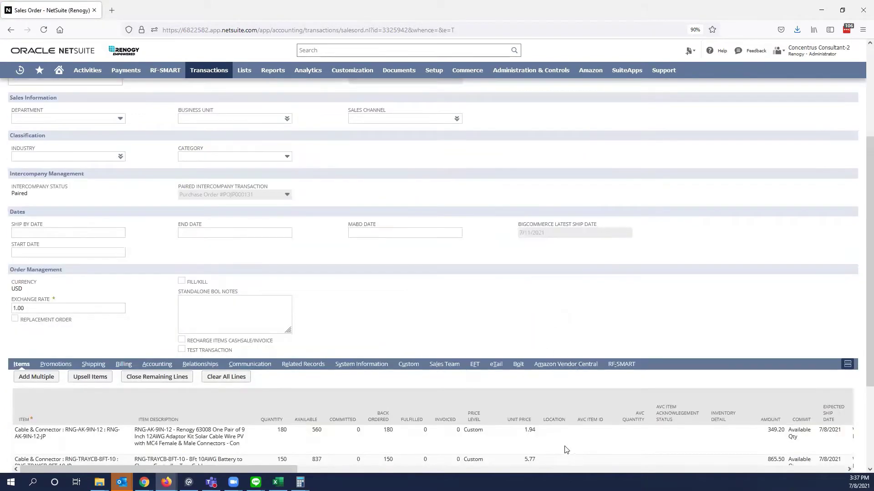
click(563, 450)
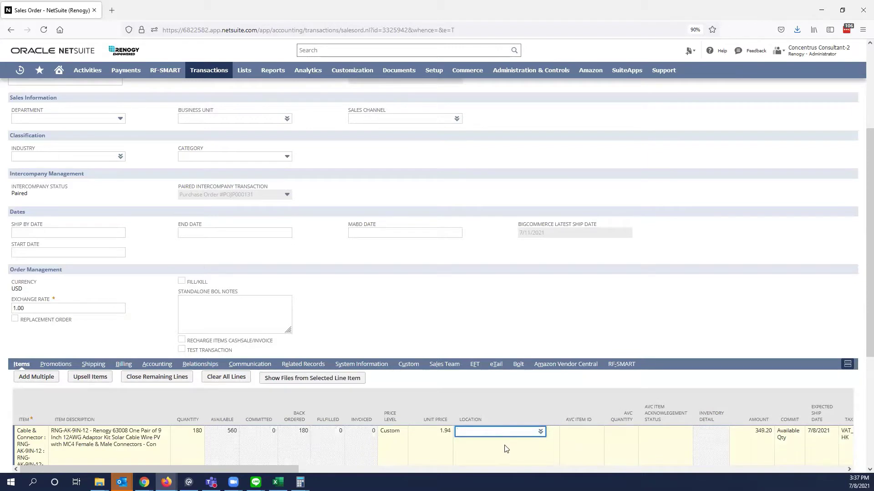
text(ge: us)
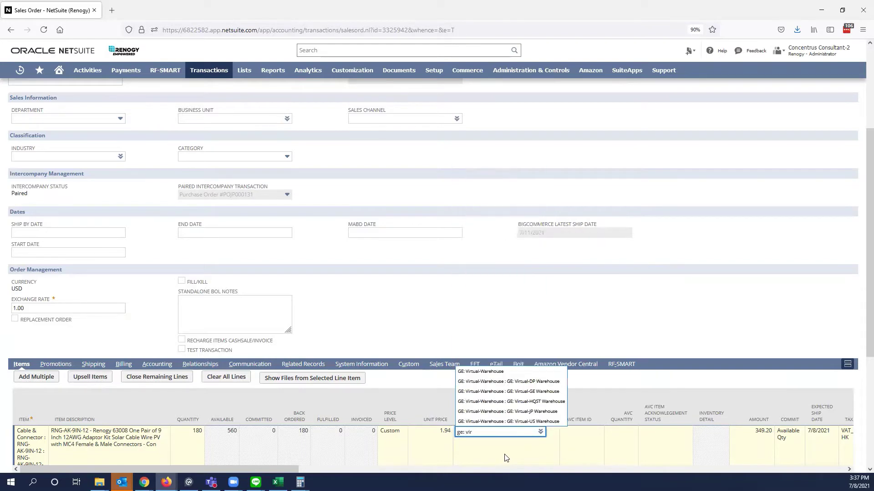
click(496, 416)
scroll(66, 361, down, 4)
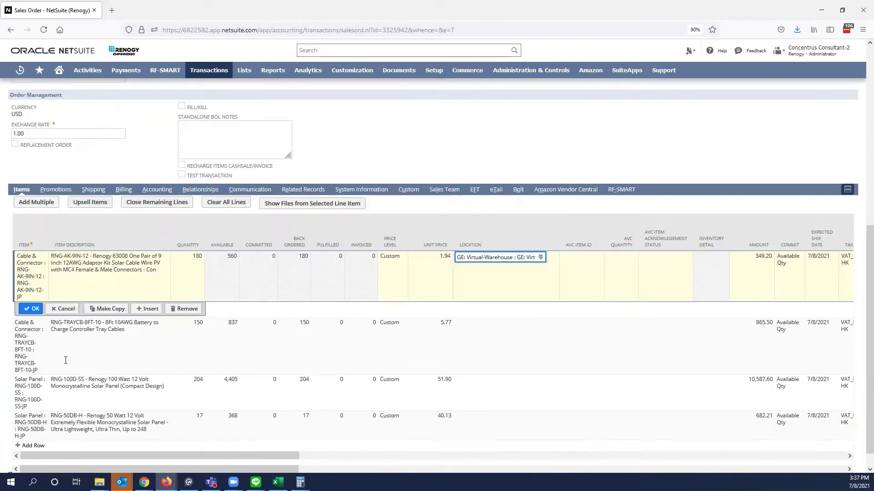
click(36, 309)
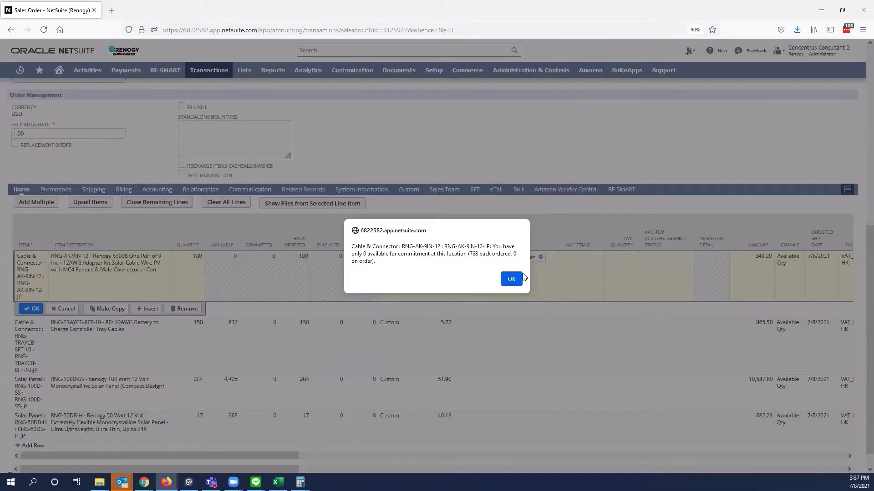
click(510, 279)
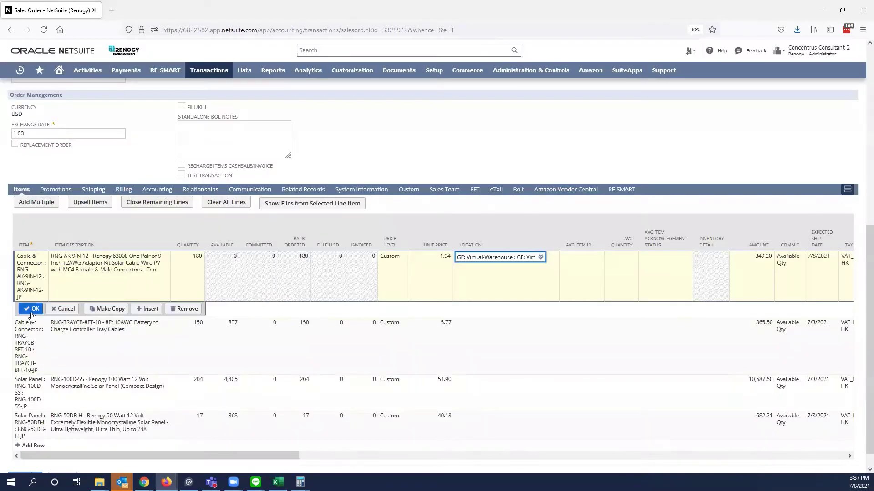
click(32, 309)
Try saving, read the notice that intercompany items and rates cannot change, and go back.
scroll(62, 177, up, 7)
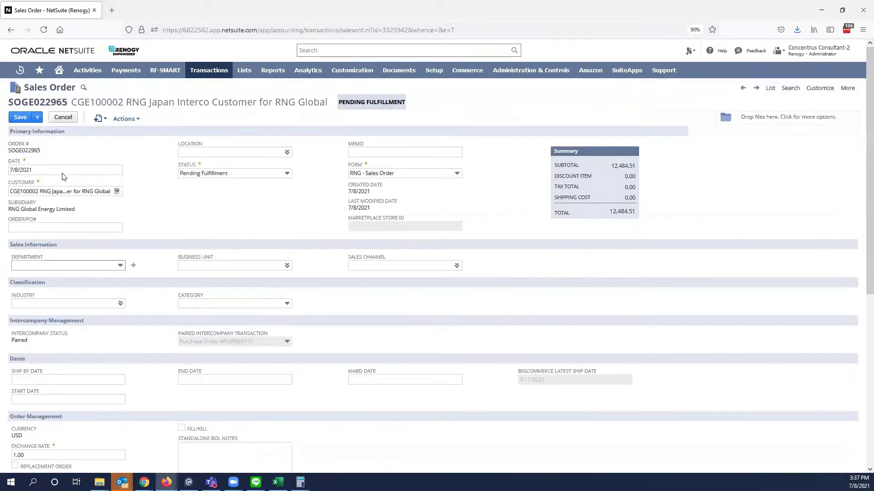
click(21, 119)
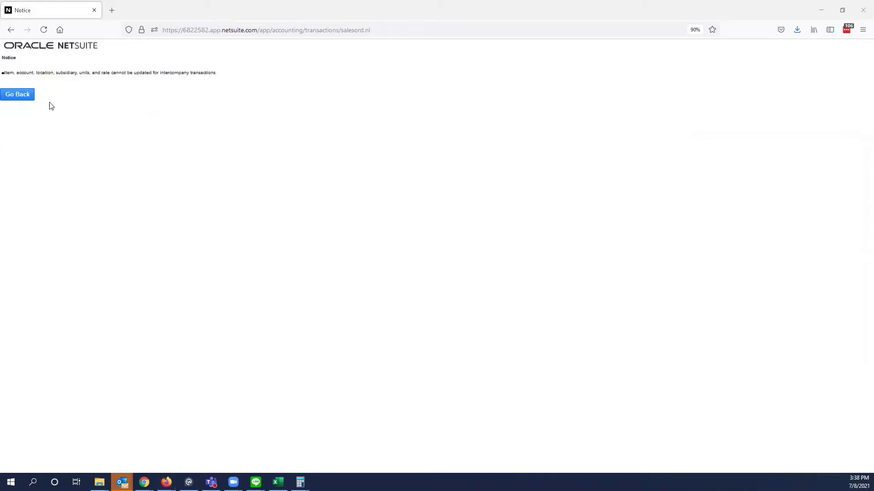
click(87, 143)
scroll(86, 142, up, 10)
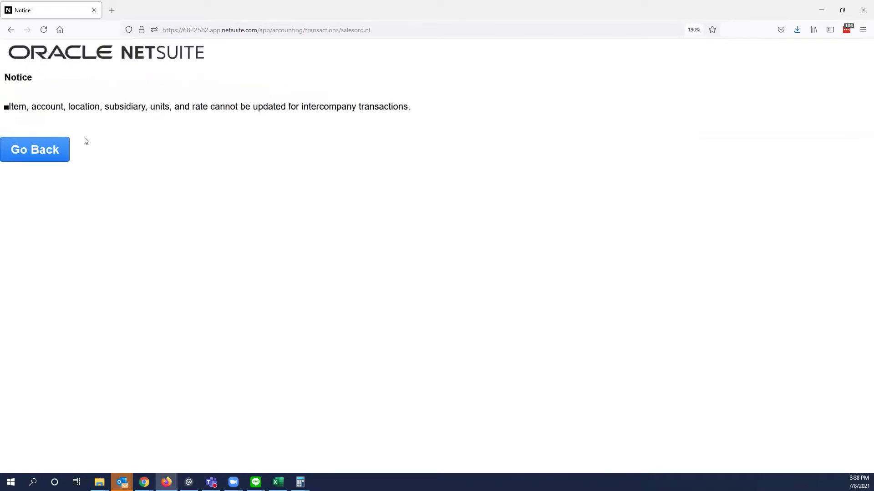
click(691, 31)
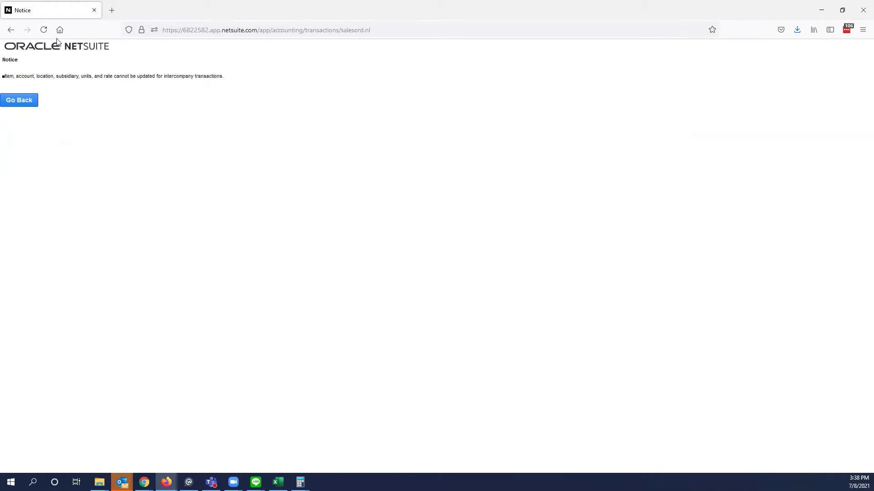
click(21, 100)
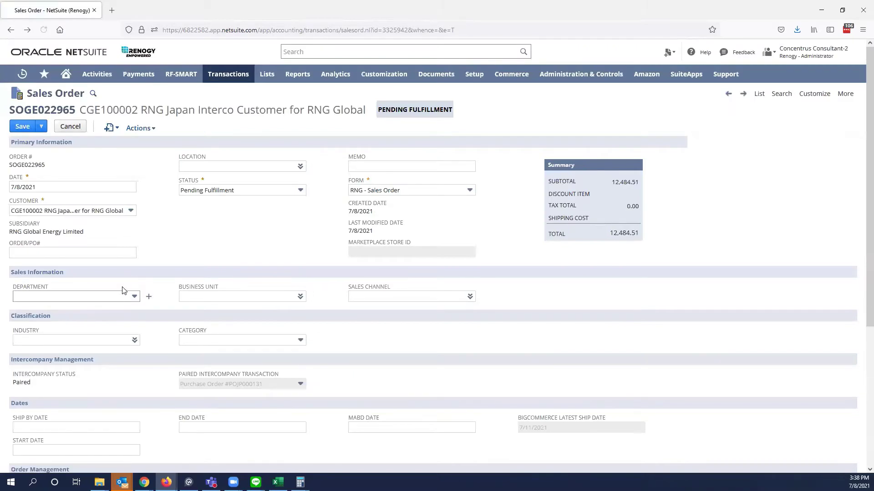
scroll(111, 259, down, 4)
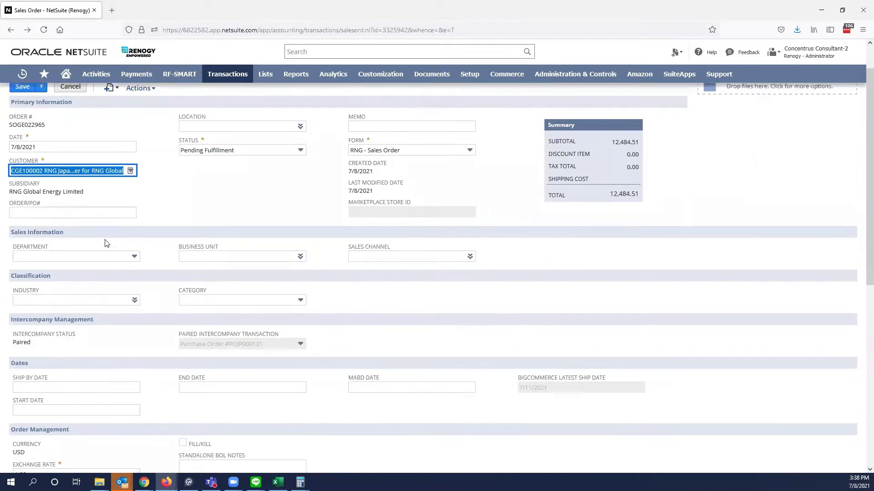
scroll(300, 325, down, 1)
click(266, 321)
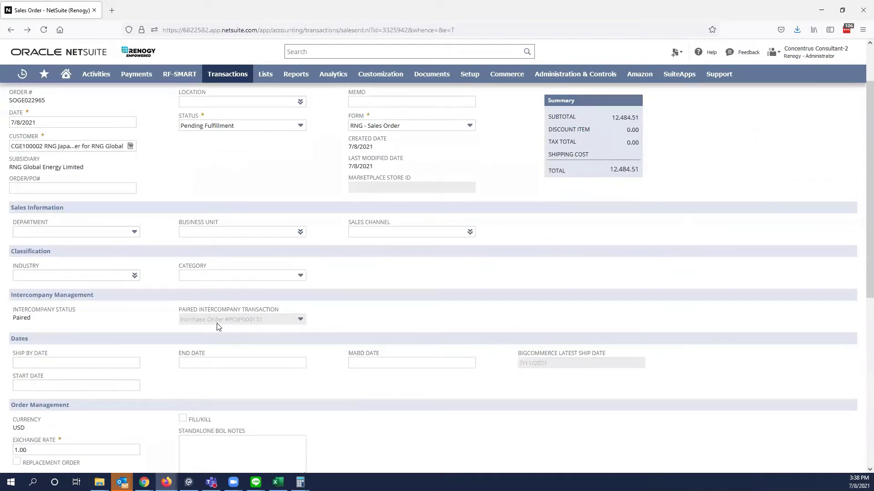
scroll(197, 324, up, 2)
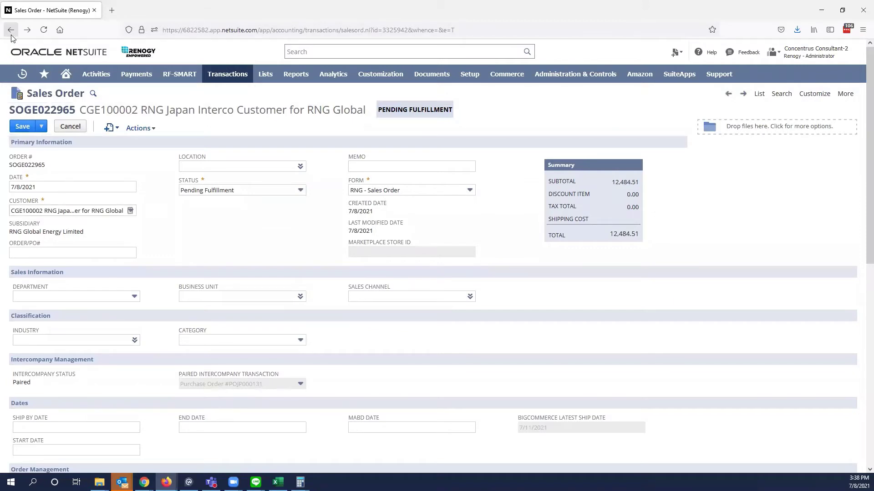
Cancel editing, open paired PO POJP000131 in a new tab, then re-edit SOGE022965.
click(70, 126)
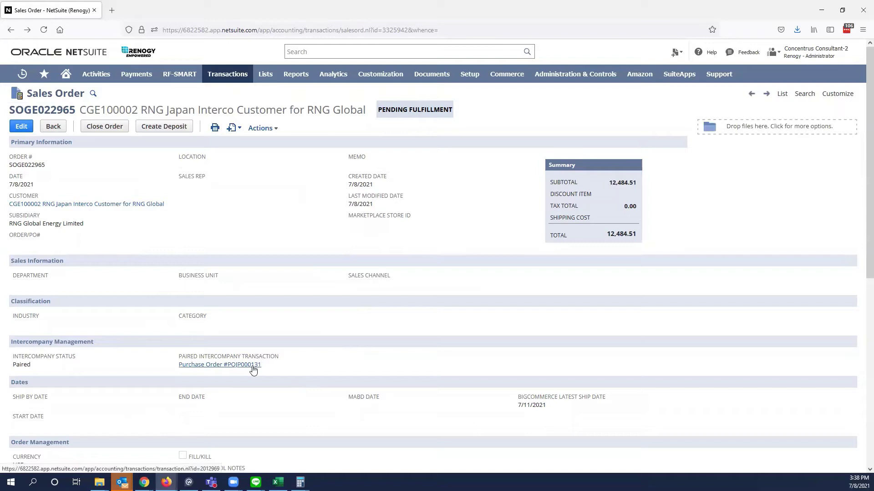
right_click(254, 370)
click(273, 206)
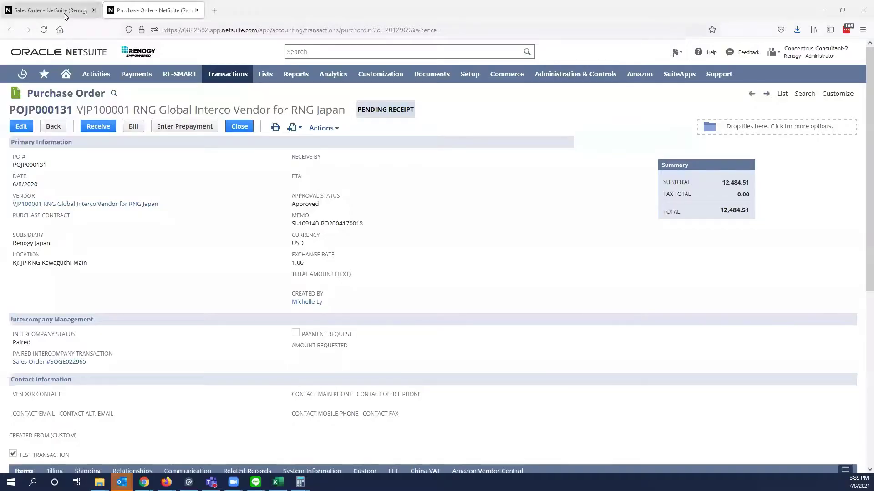
click(64, 15)
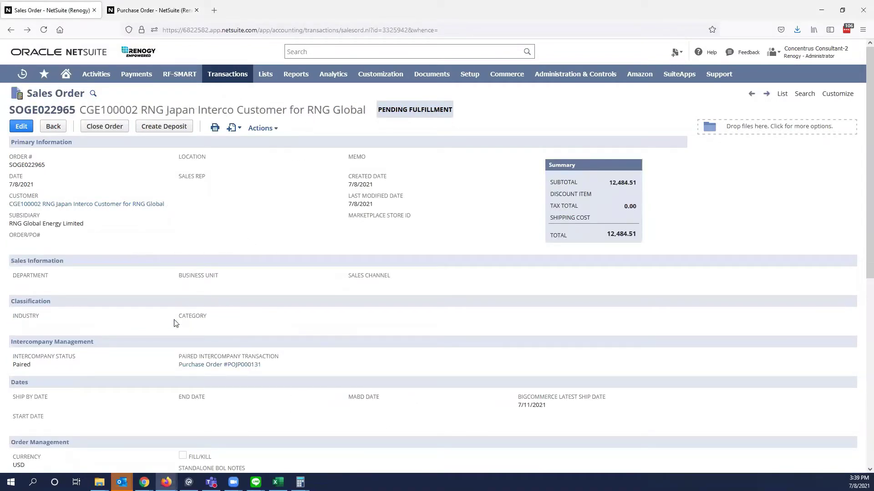
click(26, 131)
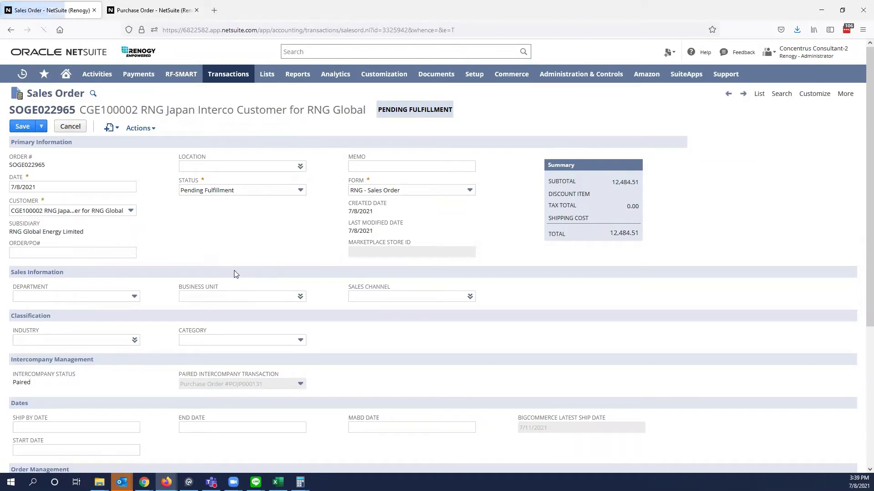
Switch the first item line and the Cable & Connector line to Unpair Intercompany at 0 amount.
scroll(231, 271, down, 1)
scroll(231, 272, down, 4)
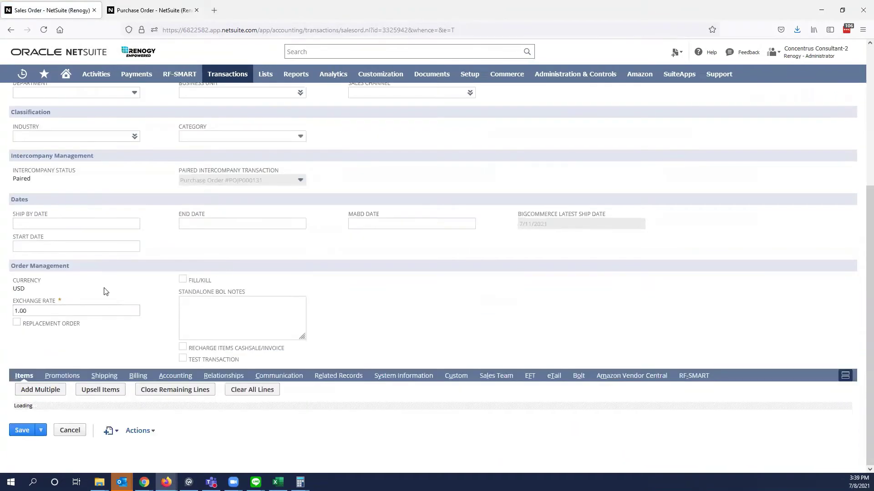
scroll(112, 291, down, 1)
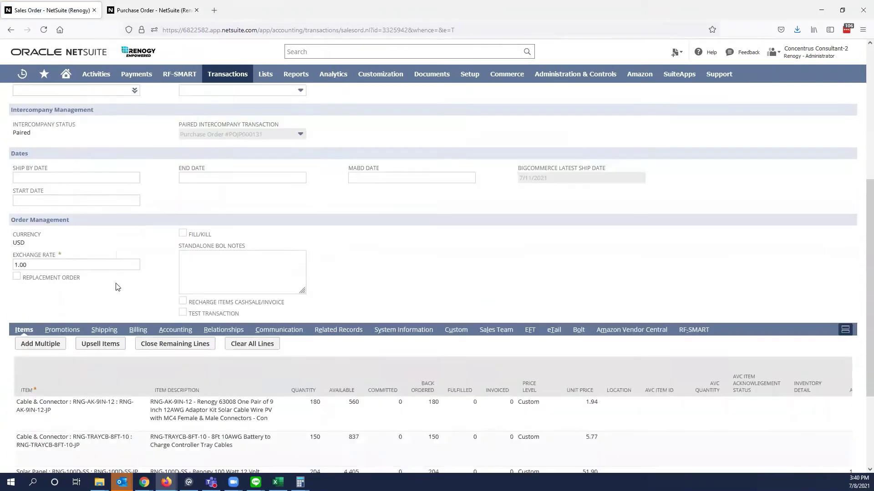
scroll(117, 295, up, 2)
scroll(73, 359, down, 4)
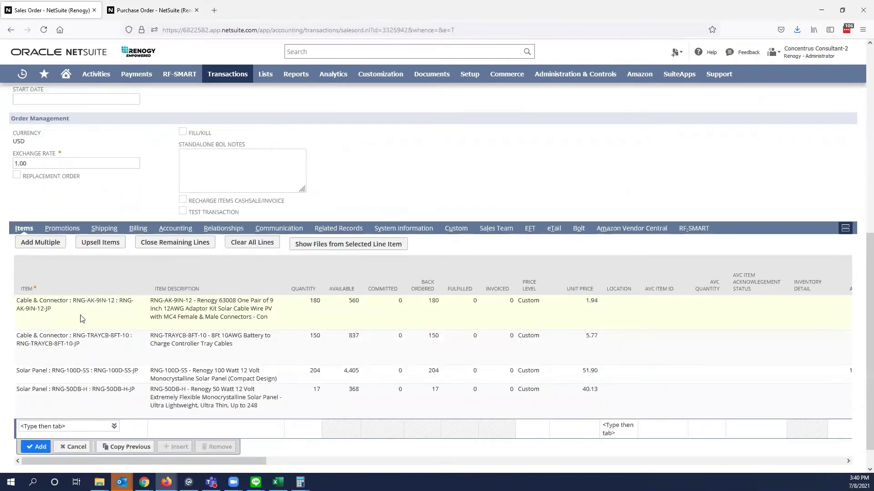
click(81, 322)
text(unpair)
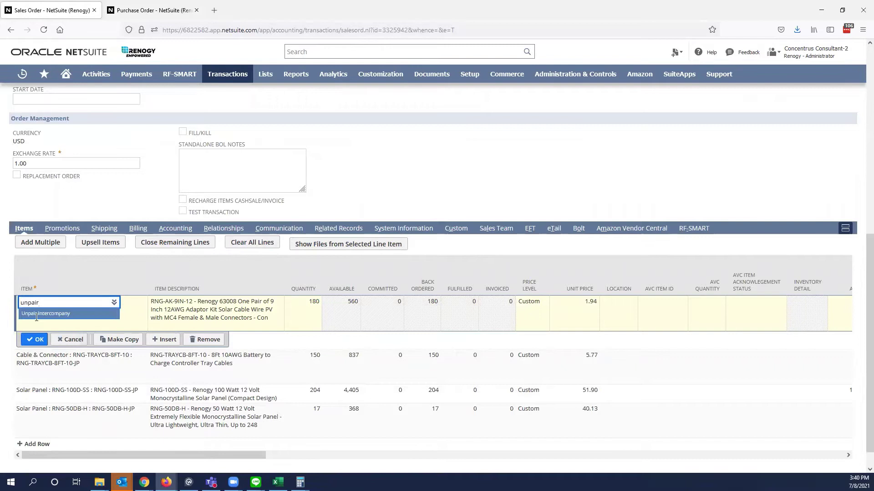
click(40, 313)
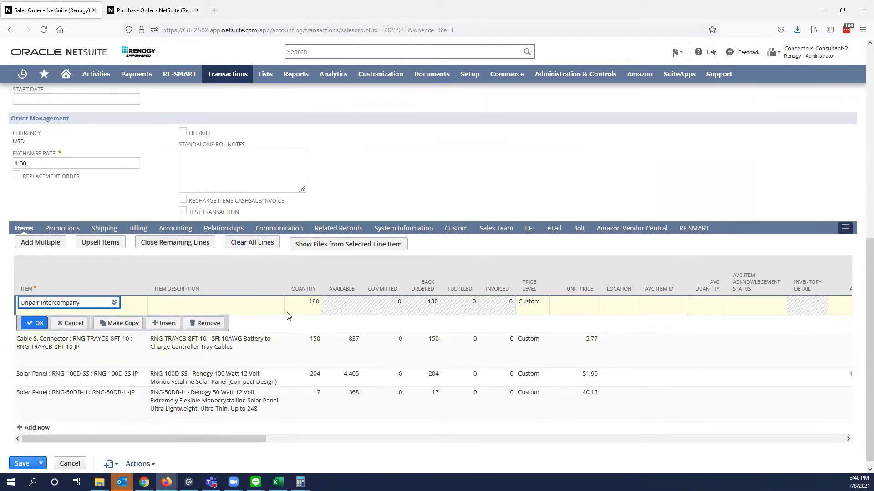
click(35, 323)
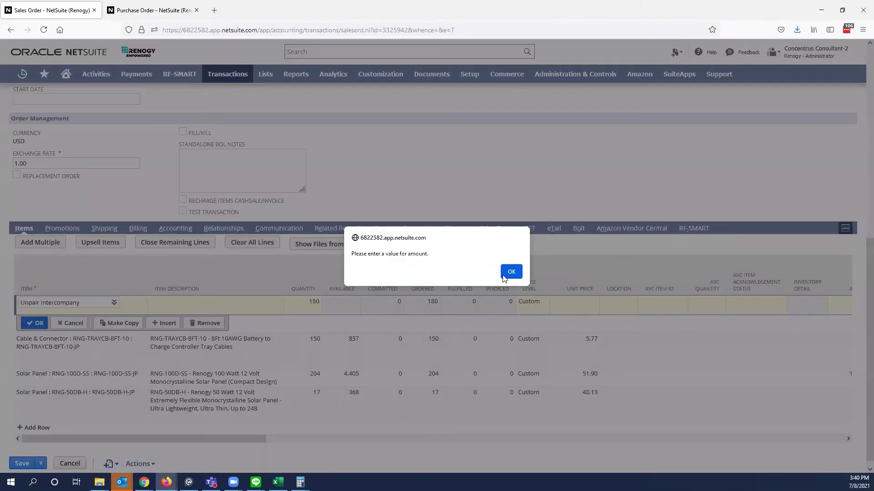
click(505, 275)
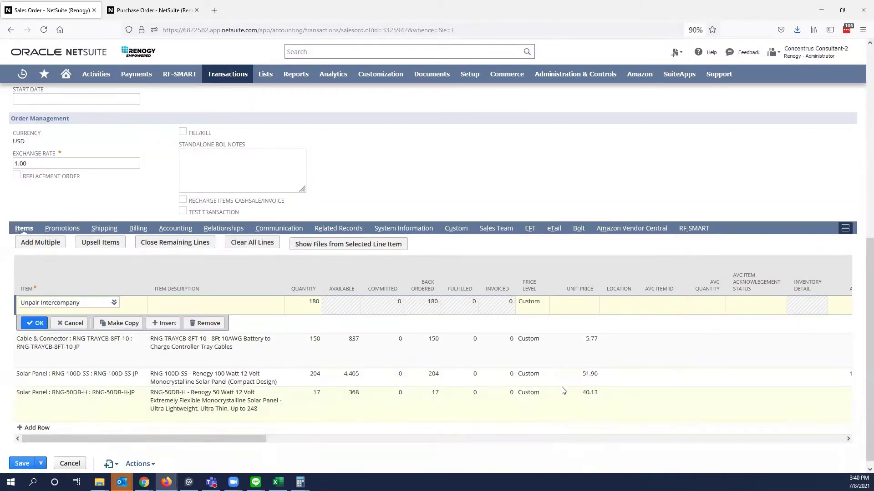
key(ctrl+minus)
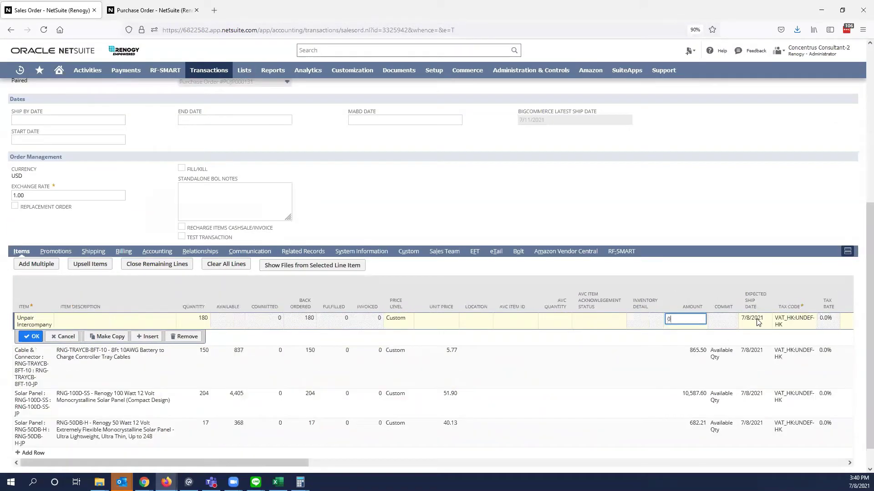
click(403, 361)
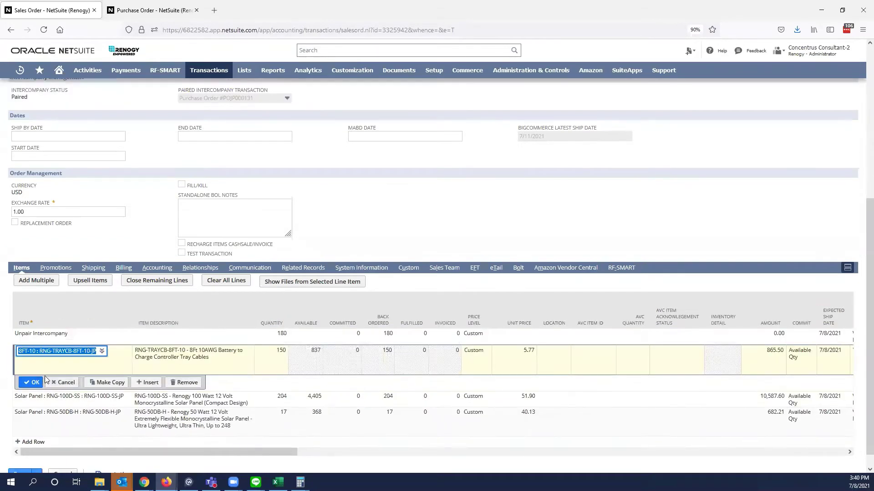
text(u)
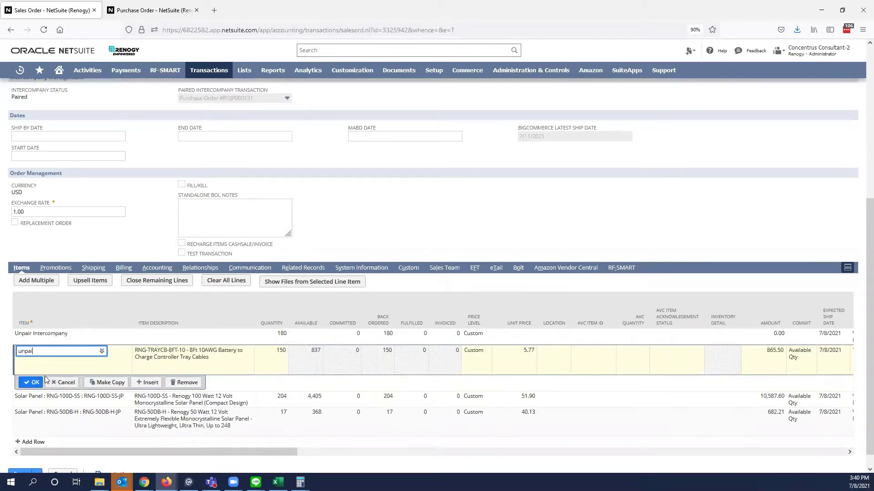
text(npai)
key(Tab)
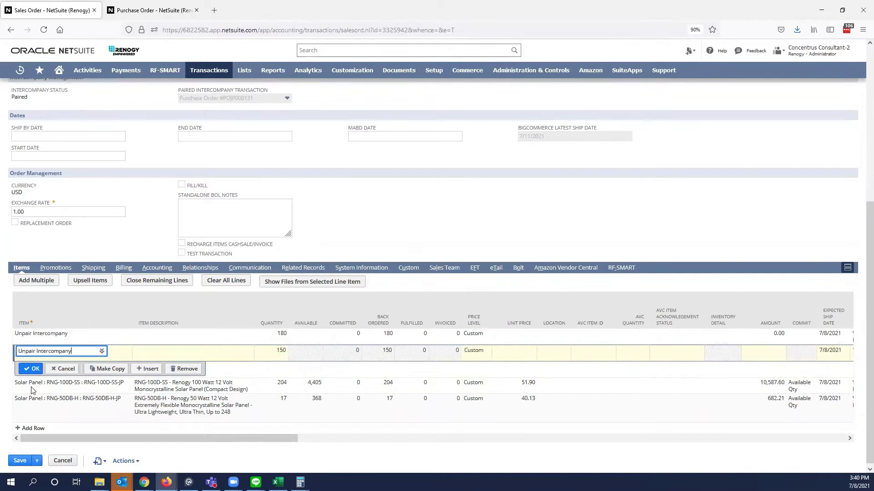
click(774, 358)
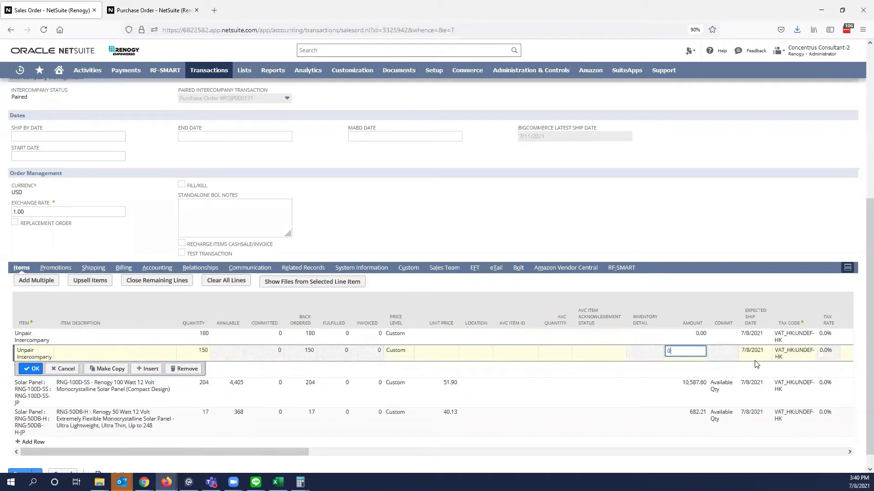
Switch the RNG-100D-SS and RNG-50DB-H solar panel lines to Unpair Intercompany at 0.00.
click(17, 387)
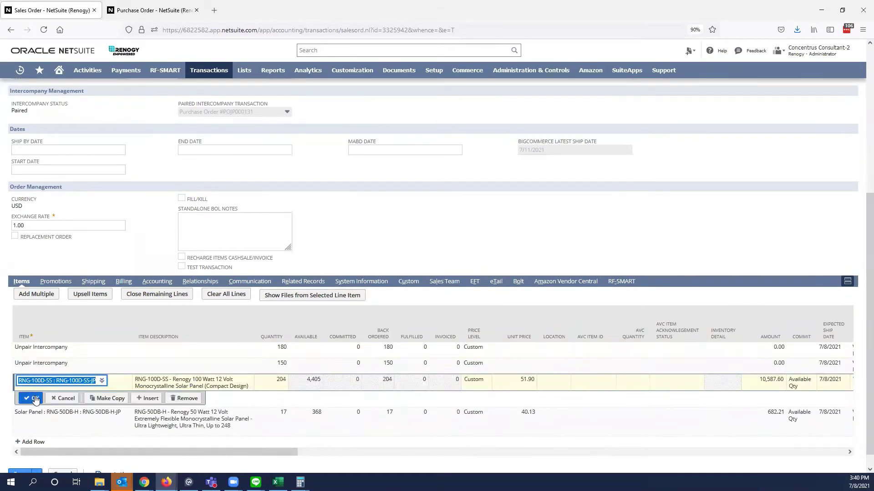
text(u)
text(napir)
key(BackSpace)
key(BackSpace)
key(BackSpace)
key(BackSpace)
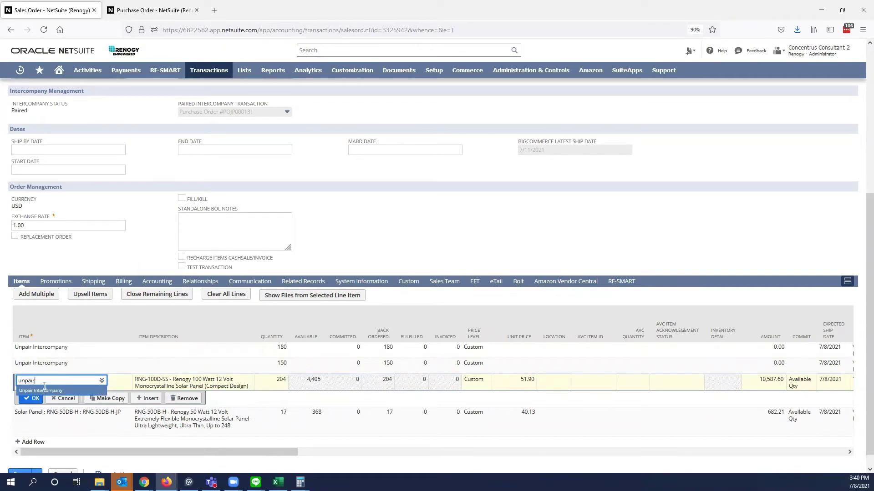
click(44, 391)
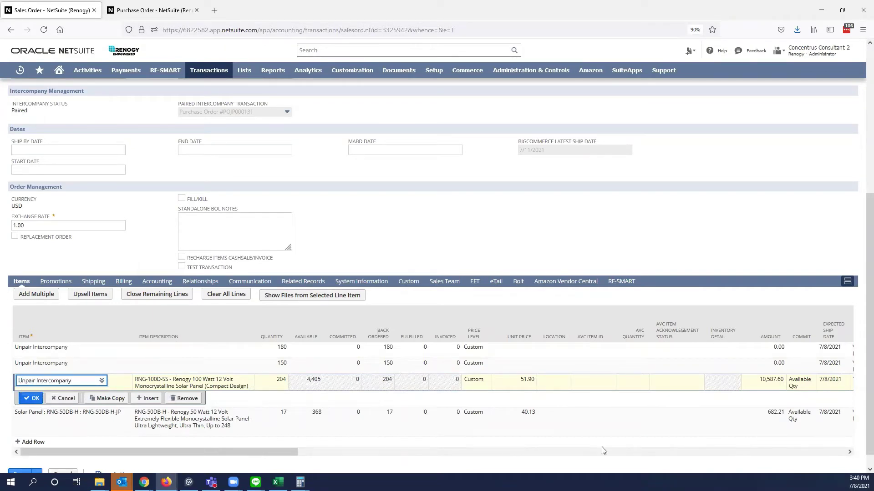
click(768, 387)
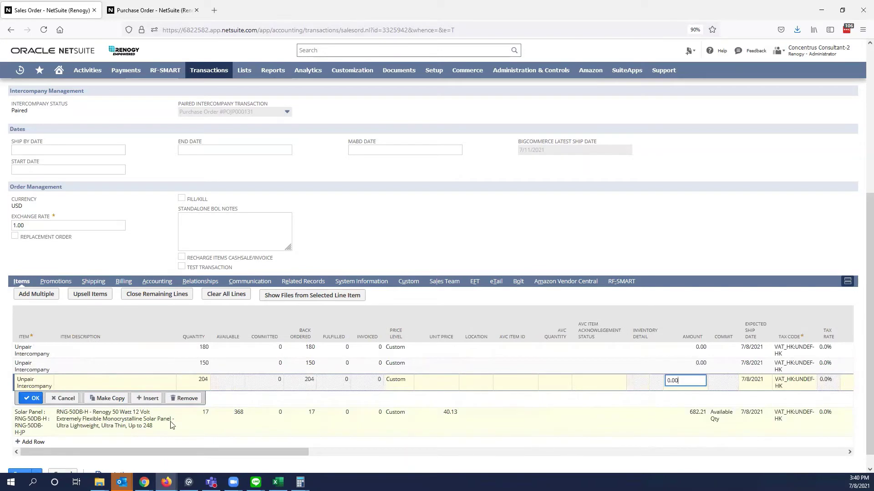
click(21, 426)
text(unpai)
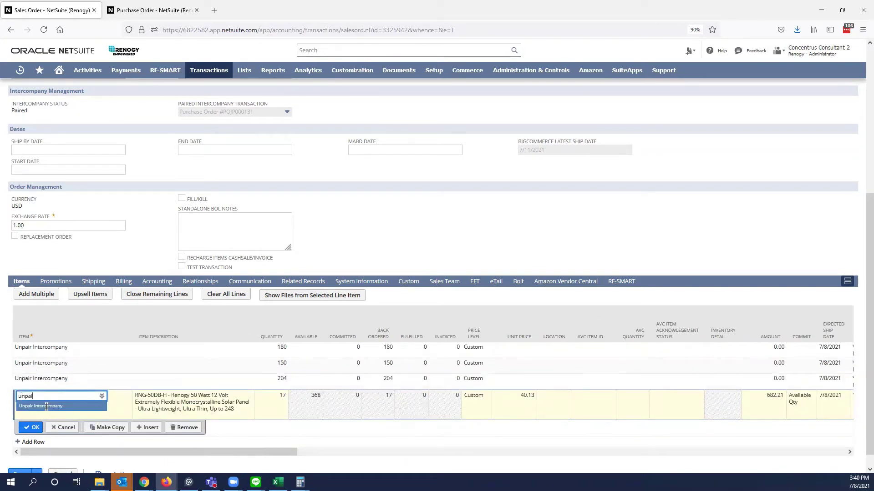
click(46, 406)
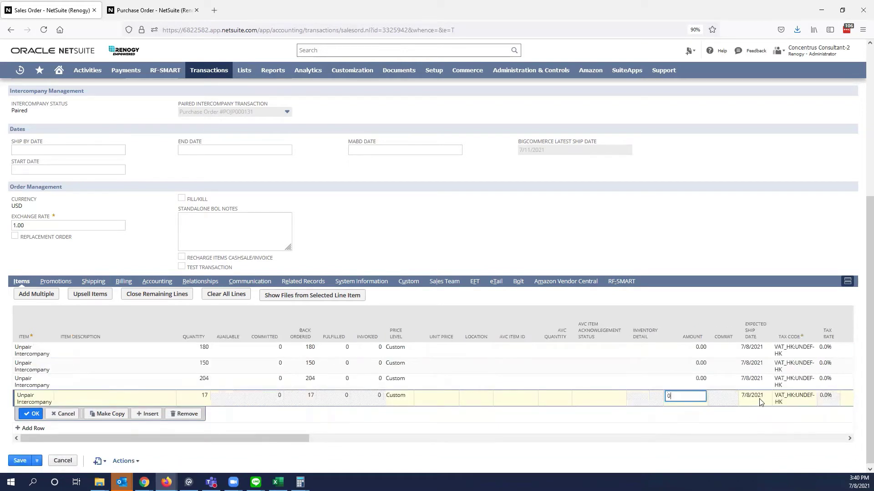
click(34, 416)
Save sales order SOGE022965 with its zero-value Unpair Intercompany lines.
scroll(298, 257, up, 2)
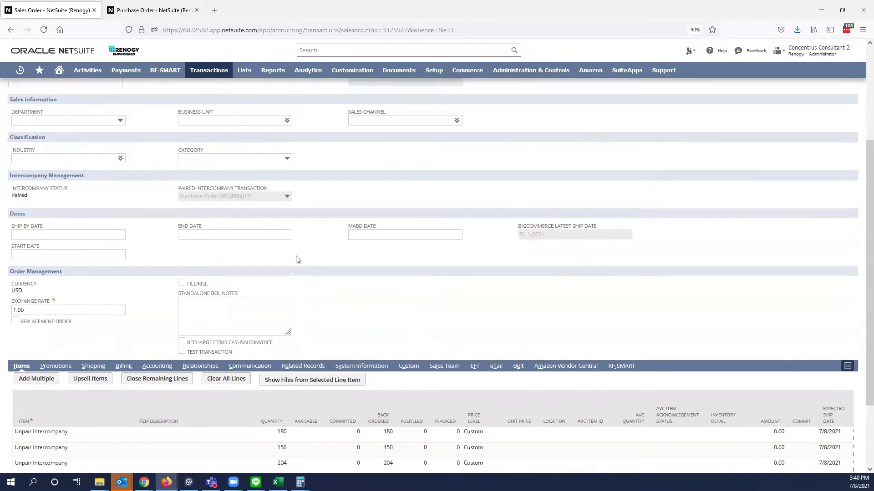
scroll(295, 260, up, 1)
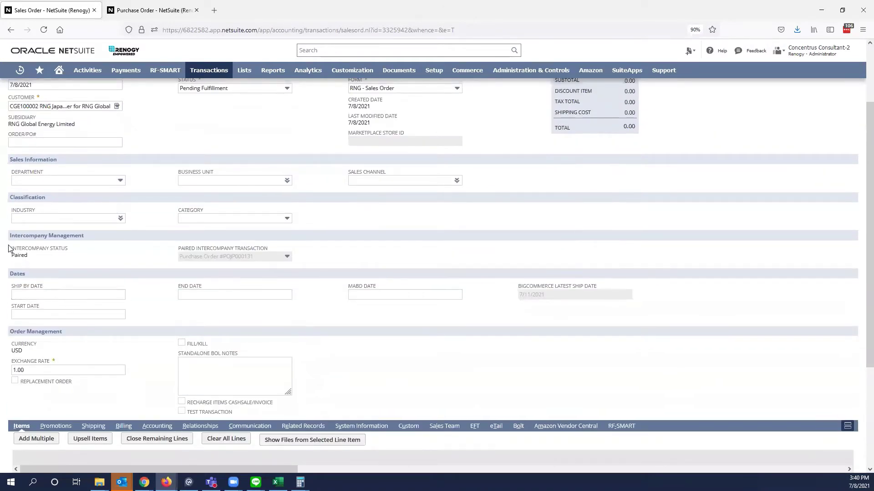
drag(8, 249, 319, 261)
click(249, 235)
scroll(243, 260, up, 2)
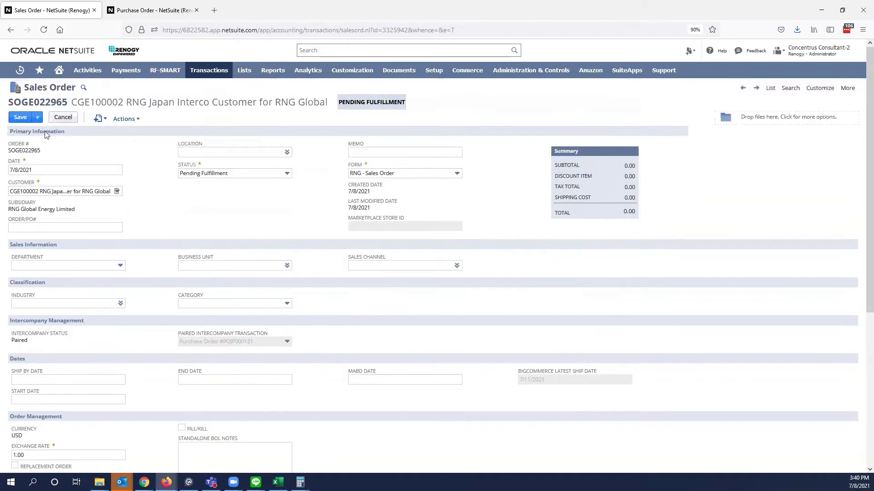
click(21, 119)
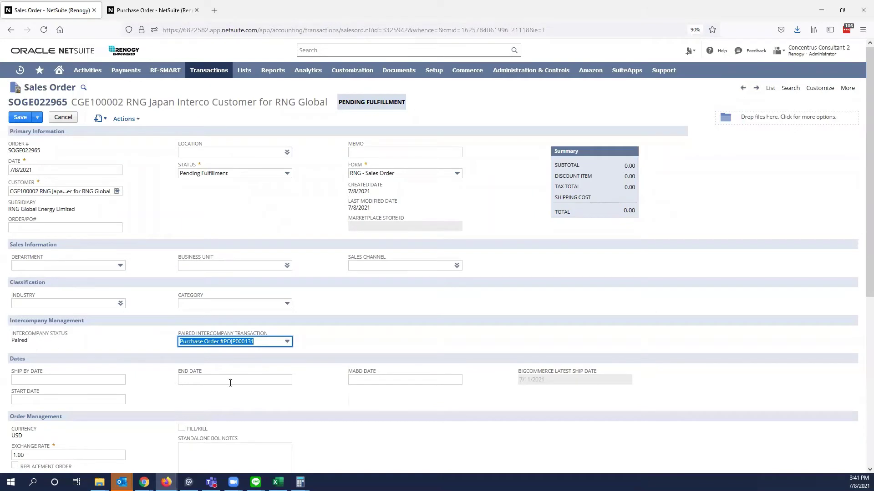
Blank the Paired Intercompany Transaction field, save SOGE022965, and reopen it for editing.
click(160, 354)
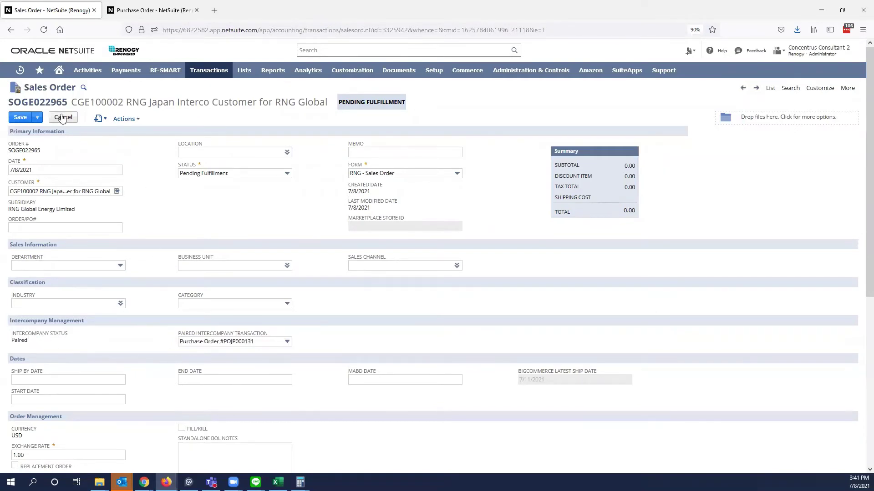
click(271, 341)
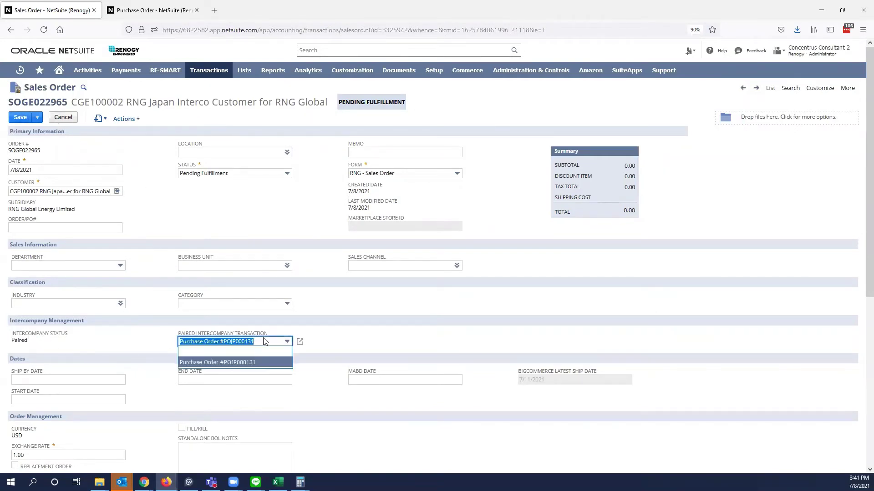
click(246, 353)
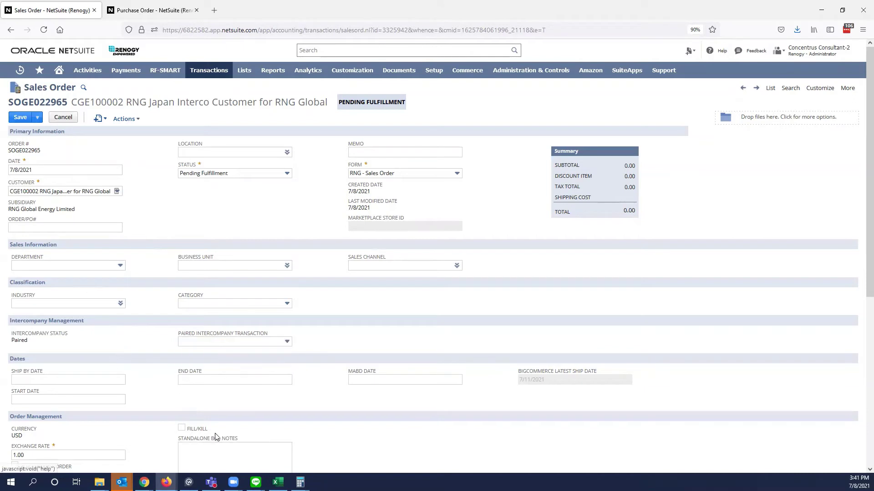
click(20, 117)
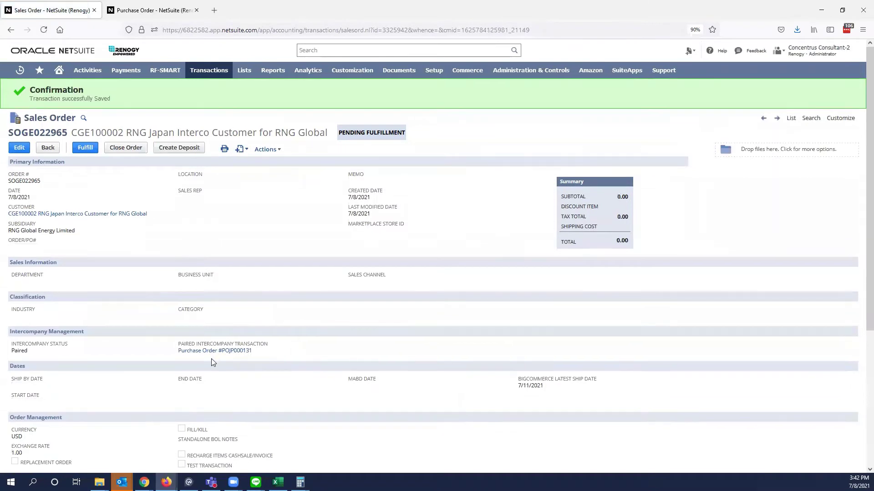
click(19, 148)
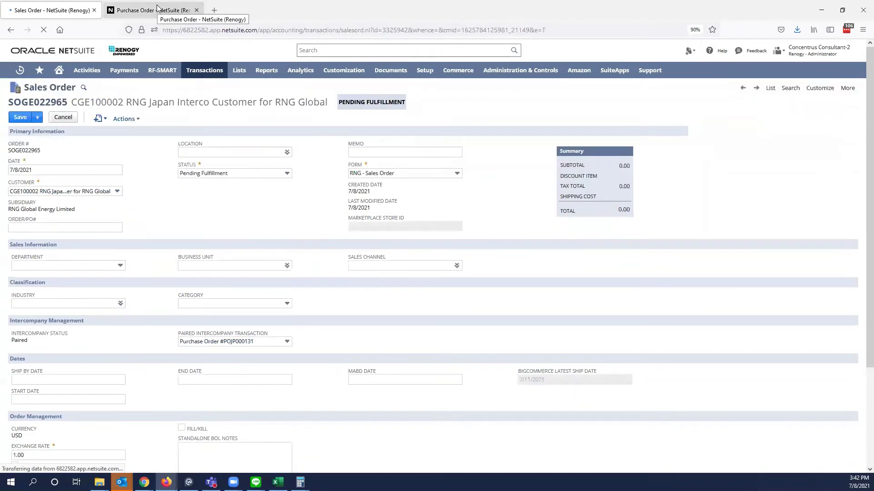
Switch to purchase order POJP000131 and screenshot its four original item lines.
click(161, 5)
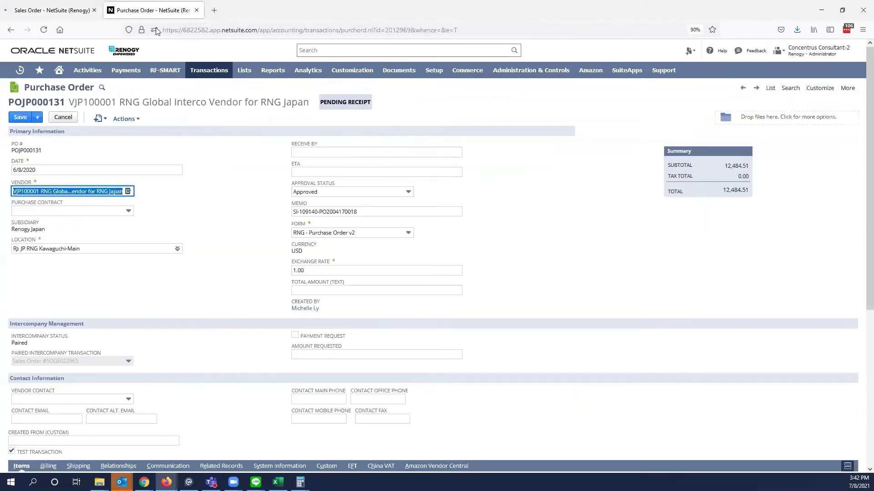
mouse_move(38, 118)
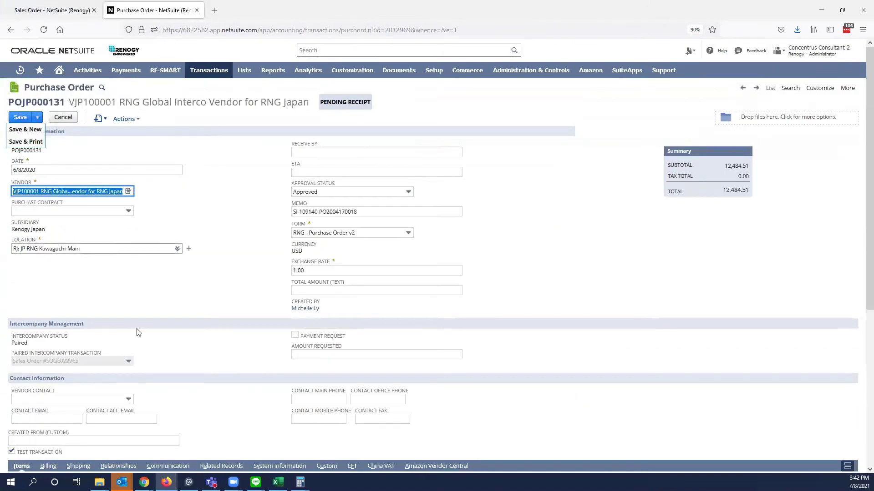
scroll(137, 332, down, 2)
scroll(121, 345, down, 3)
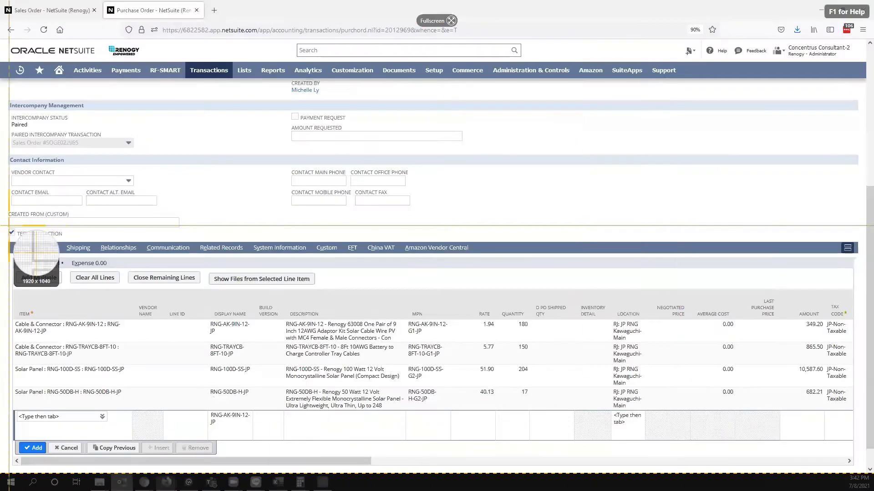
drag(6, 224, 839, 481)
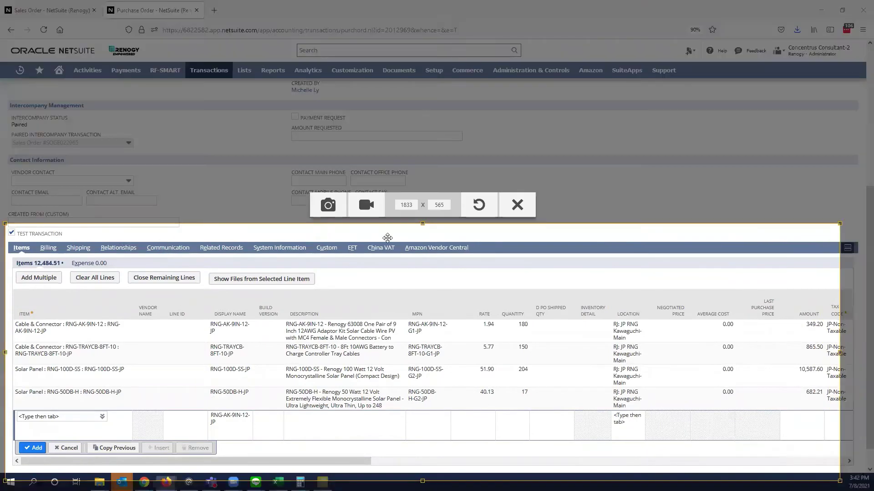
click(327, 217)
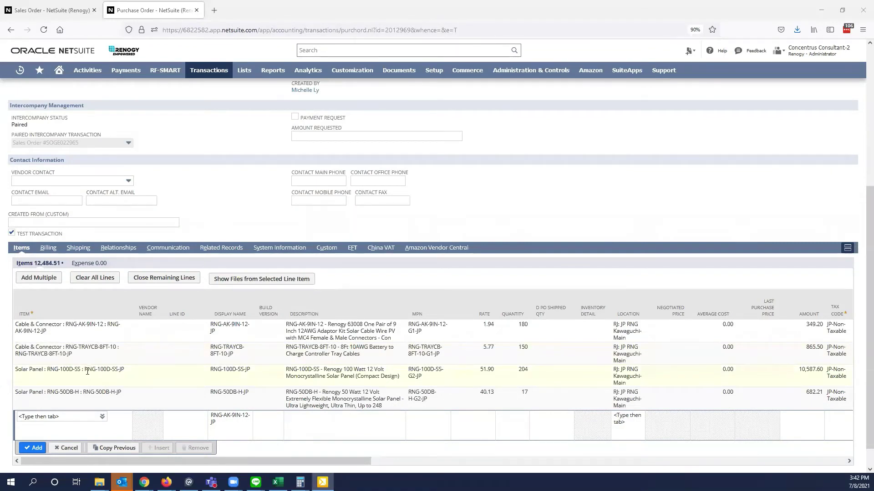
Change the first PO line and the RNG-TRAYCB-8FT-10 cable line to Unpair Intercompany.
click(47, 335)
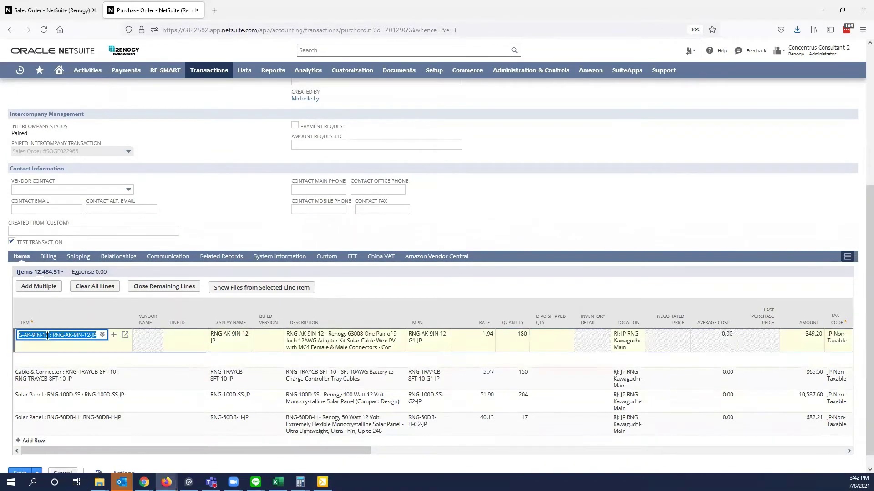
text(unap)
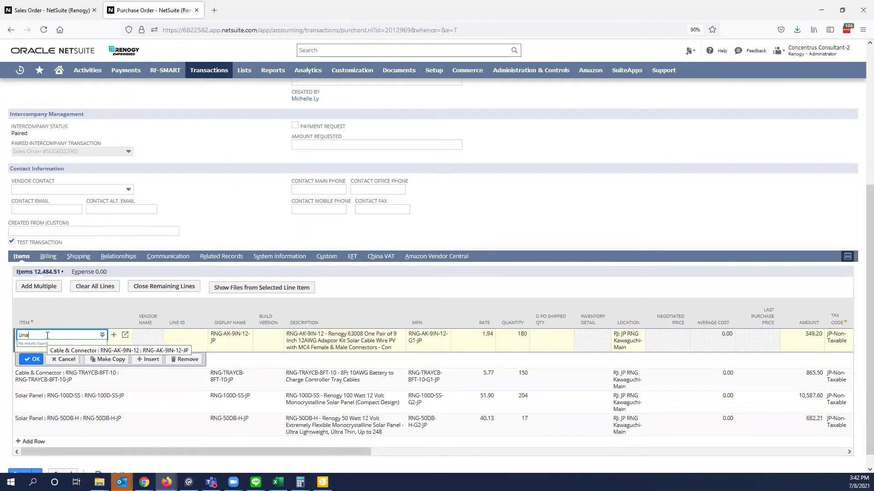
key(BackSpace)
text(pa)
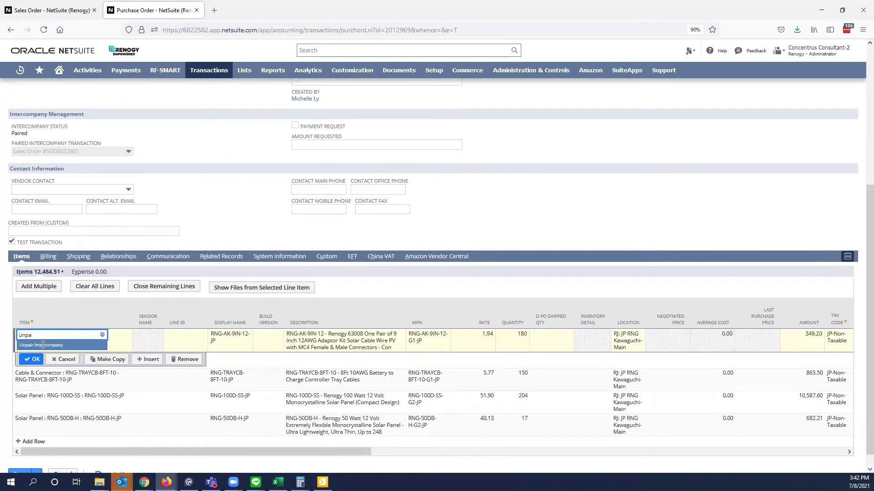
click(50, 346)
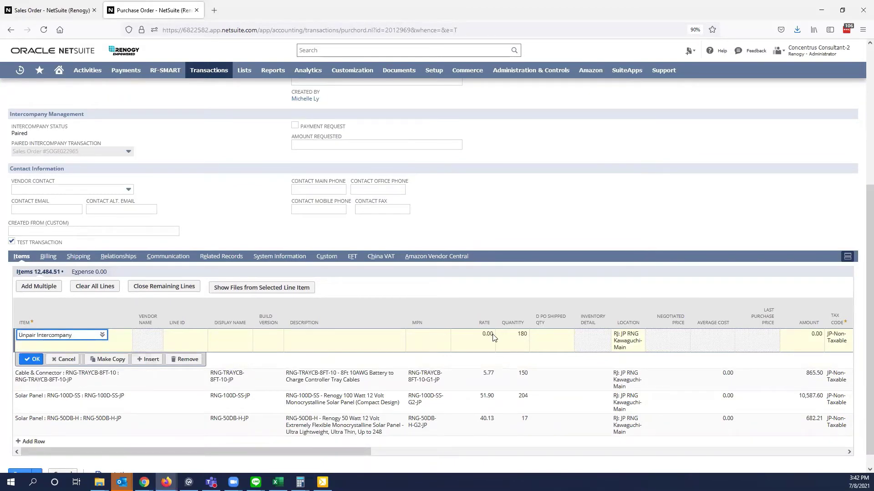
click(36, 360)
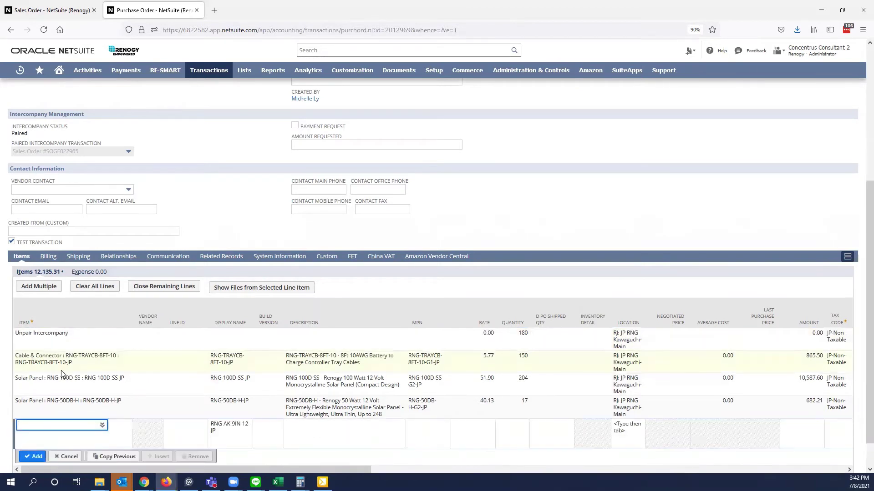
click(122, 372)
text(unp)
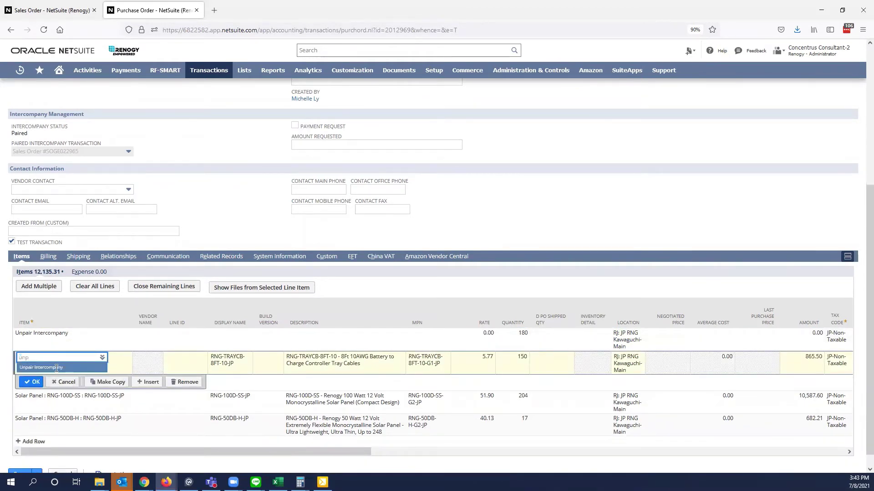
key(Return)
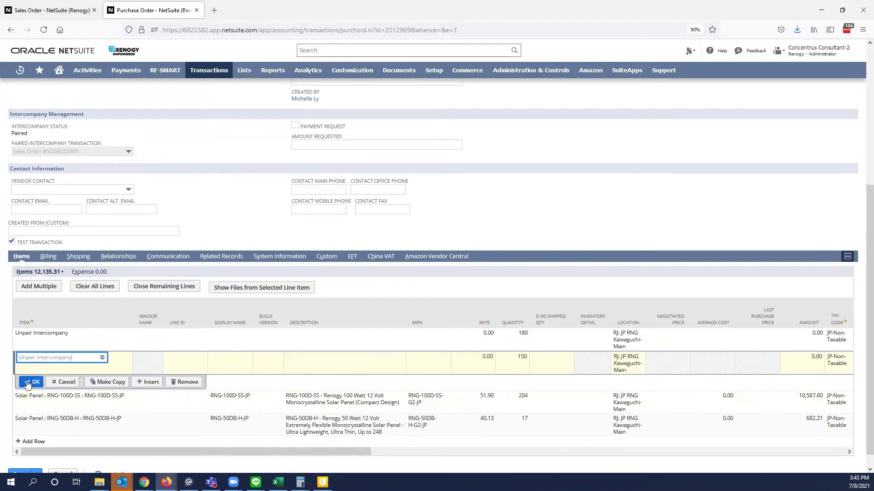
click(34, 384)
Change the RNG-100D-SS and RNG-50DB-H solar panel lines to Unpair Intercompany.
click(47, 388)
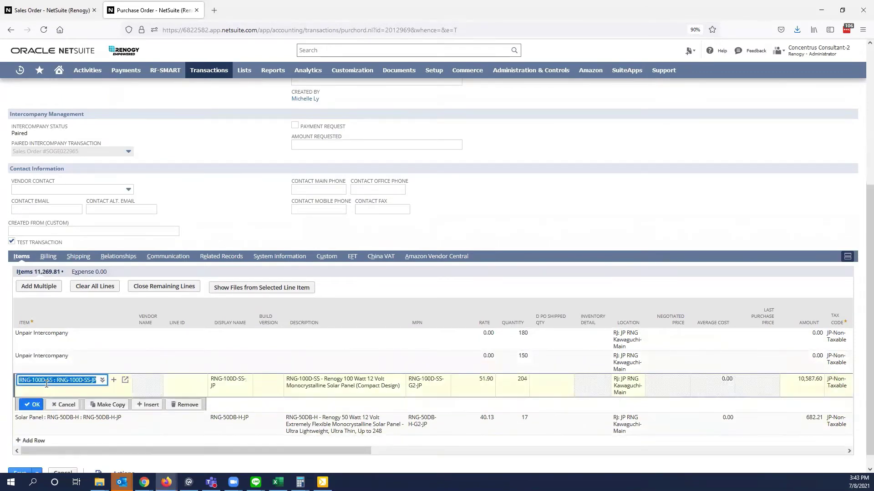
text(un)
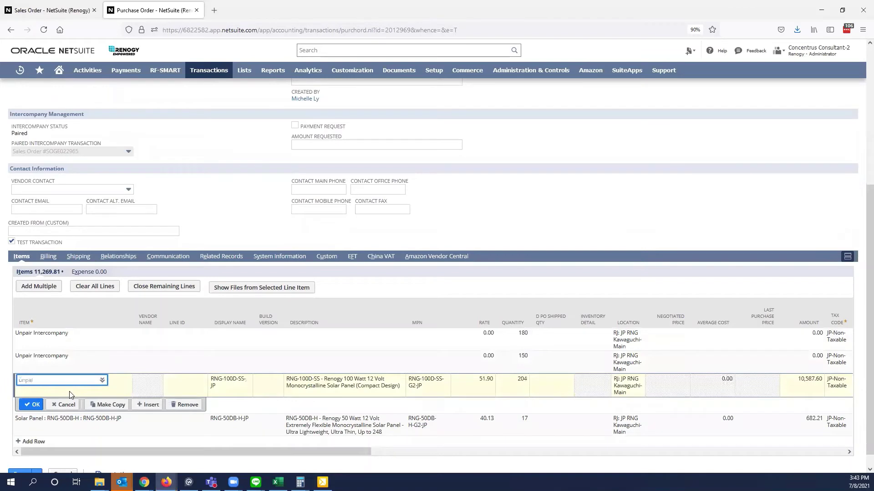
text(pai)
key(Tab)
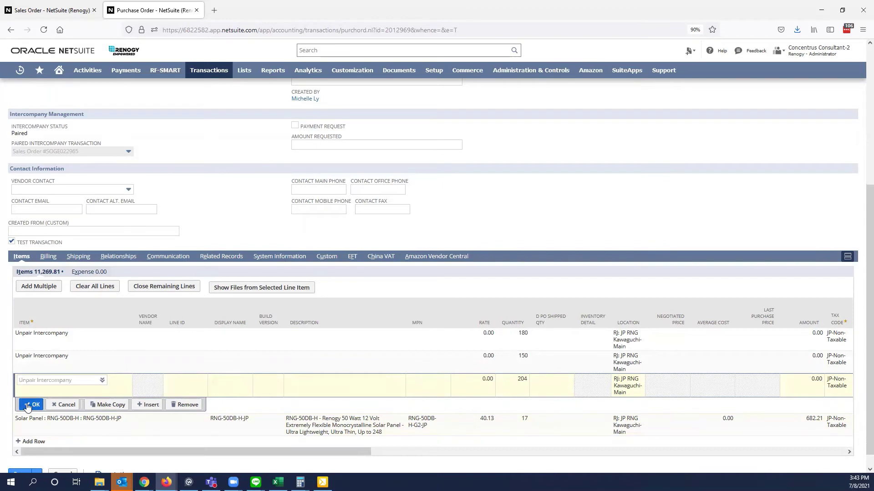
click(31, 405)
click(58, 413)
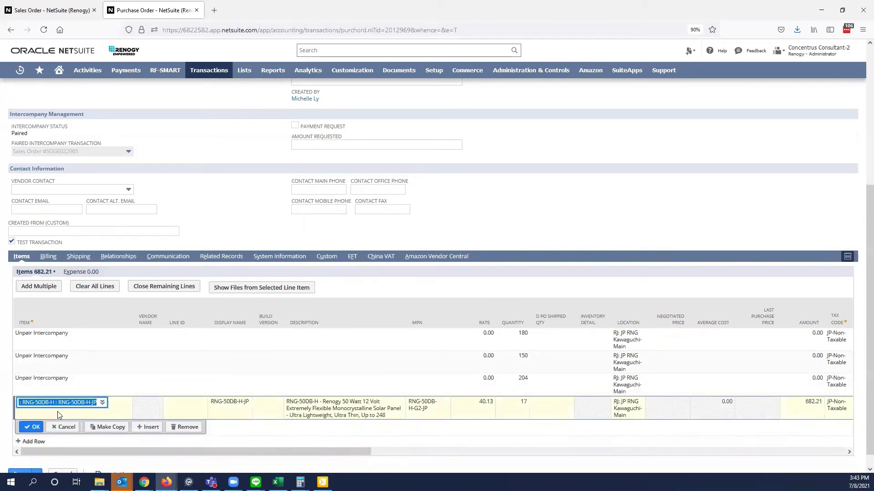
text(unpair)
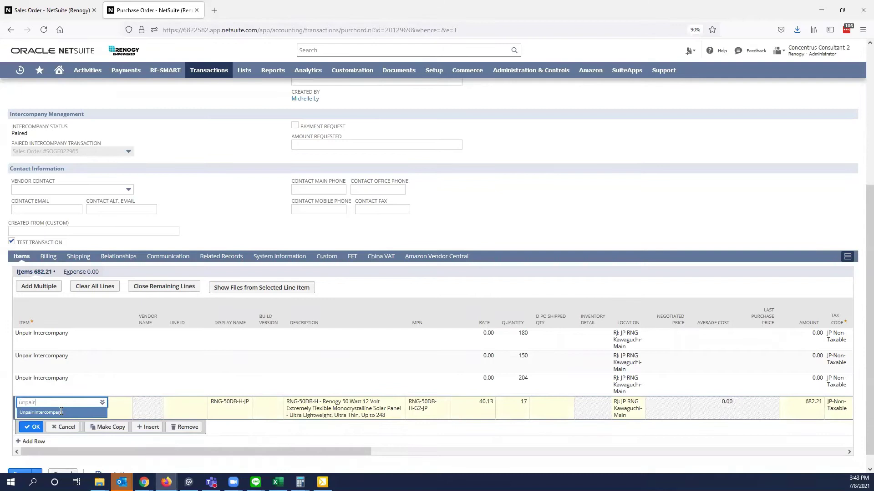
click(61, 412)
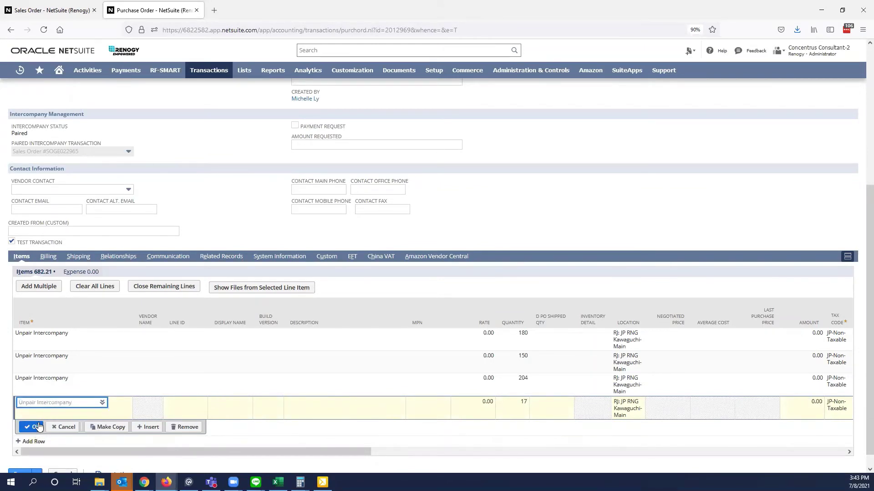
click(35, 429)
Save POJP000131 and confirm its intercompany status now reads Pending.
scroll(75, 406, up, 2)
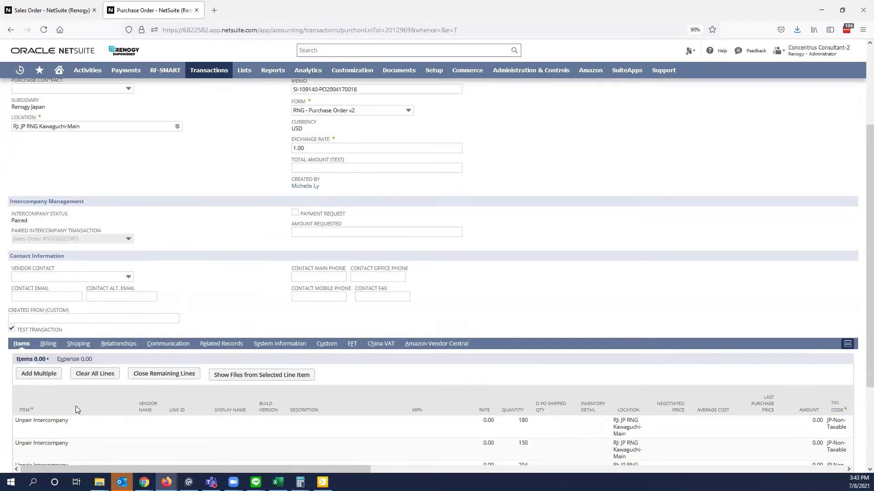
scroll(24, 142, up, 3)
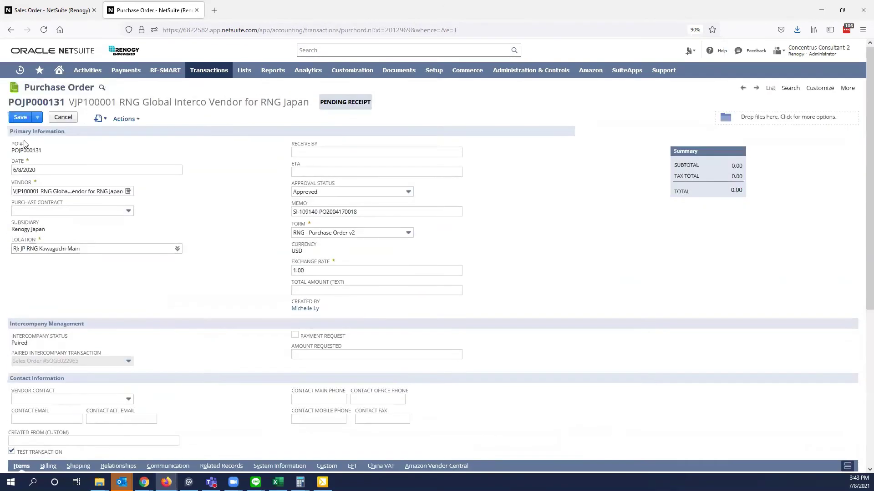
click(19, 120)
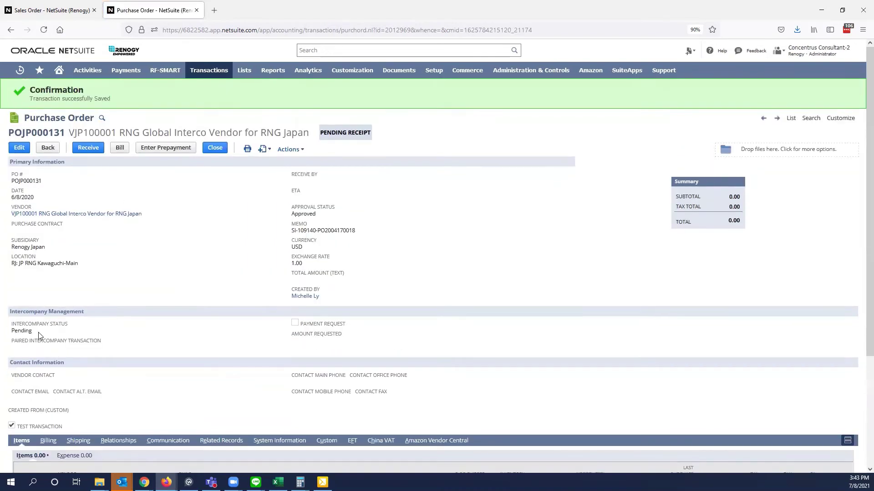
double_click(39, 332)
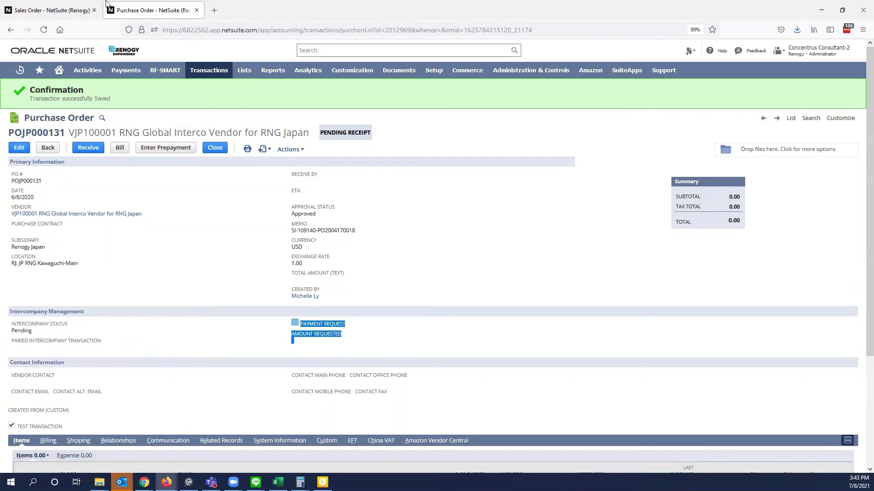
On the reloaded sales order SOGE022965 page, choose Actions > Delete and confirm the deletion.
click(77, 8)
click(44, 29)
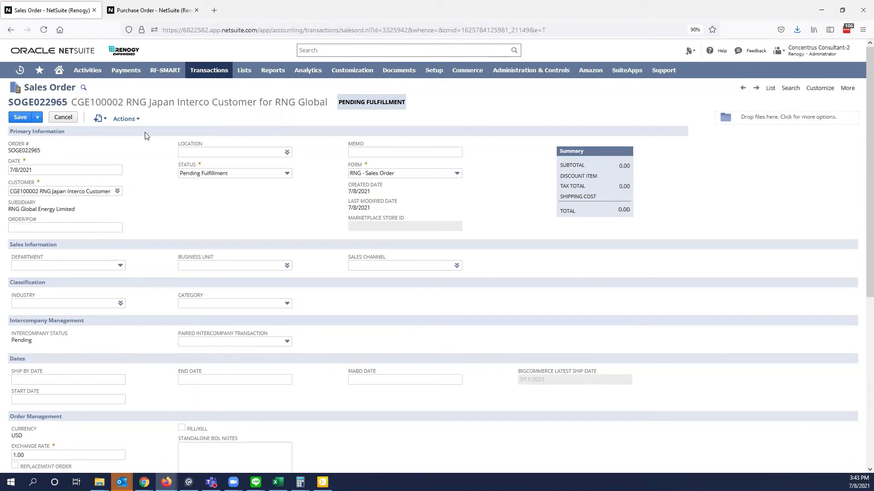
click(133, 129)
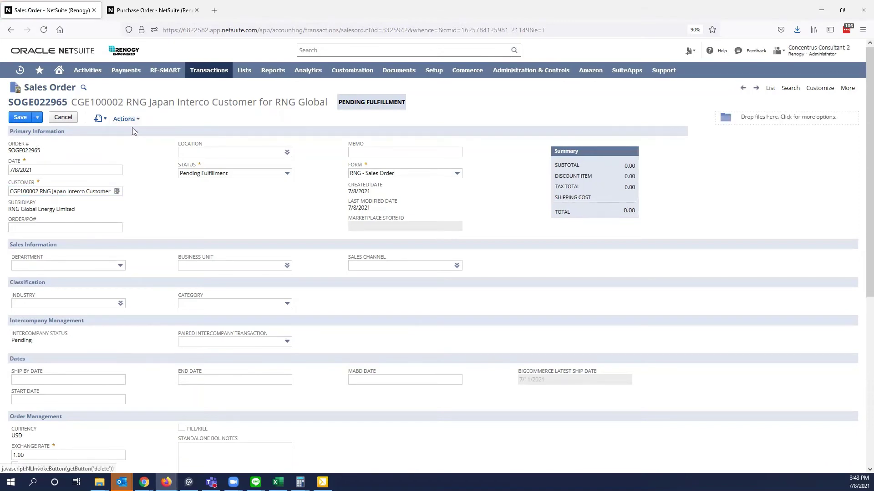
click(475, 272)
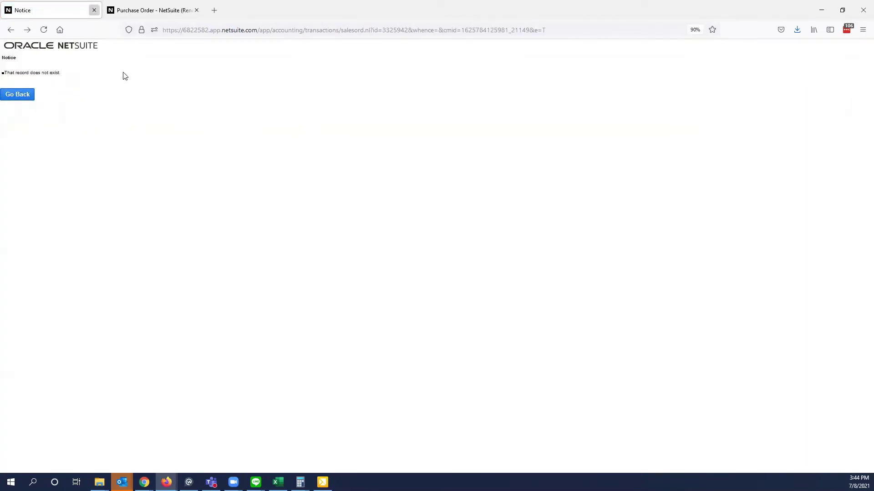
Return to purchase order POJP000131 in edit mode and set its first line to item RNG-AK-9IN-12-JP.
key(ctrl+w)
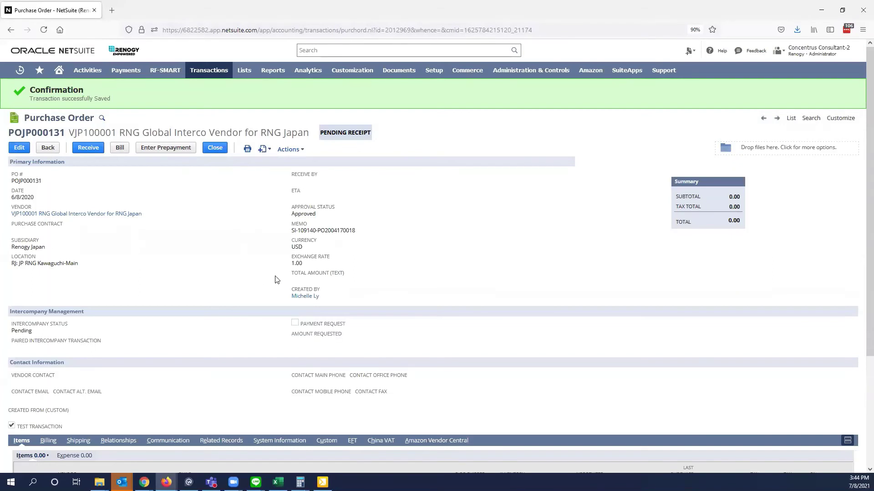
scroll(235, 287, down, 3)
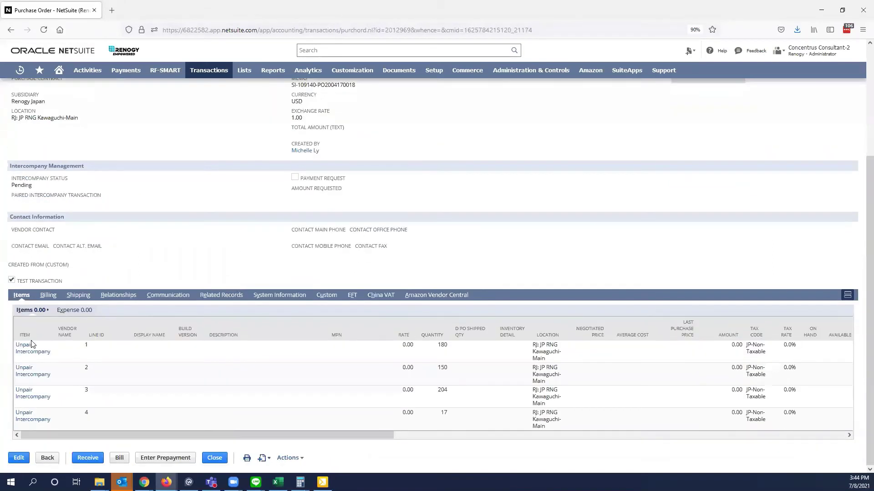
click(19, 458)
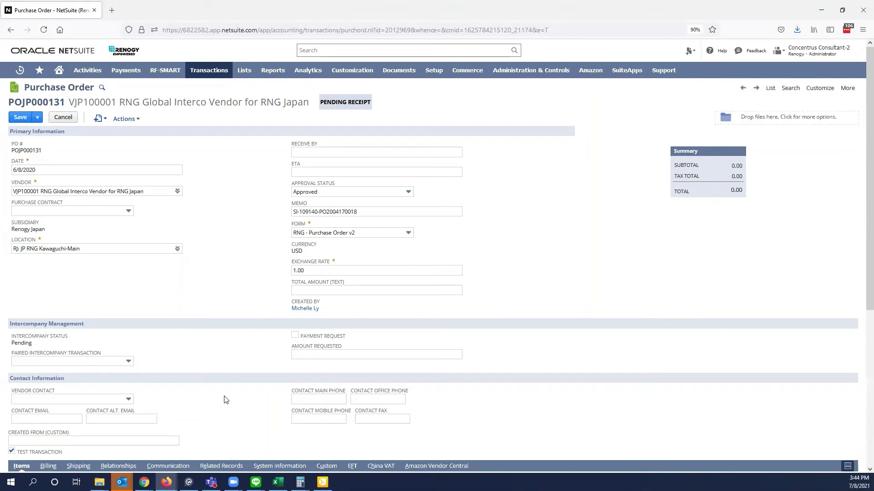
scroll(219, 400, down, 5)
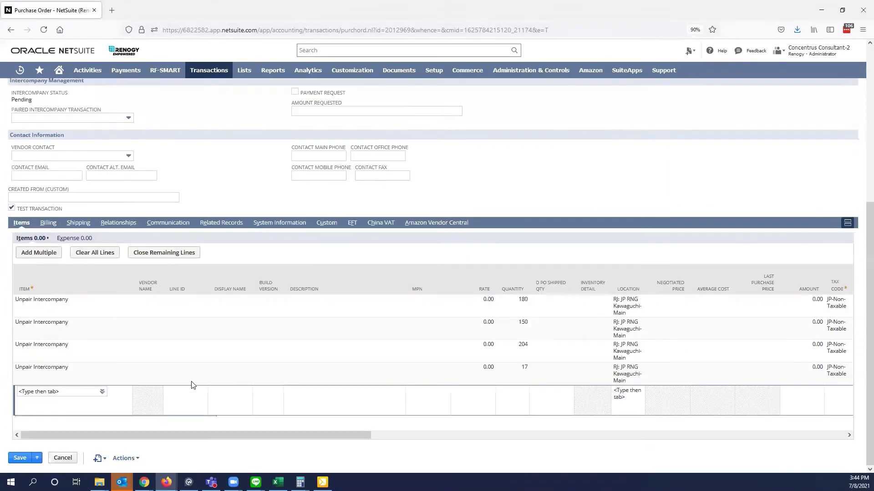
click(48, 302)
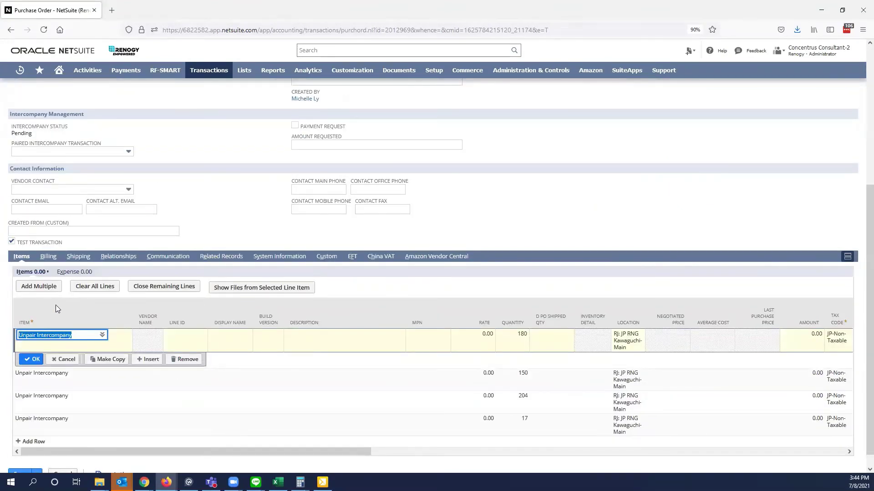
text(rng-ak-)
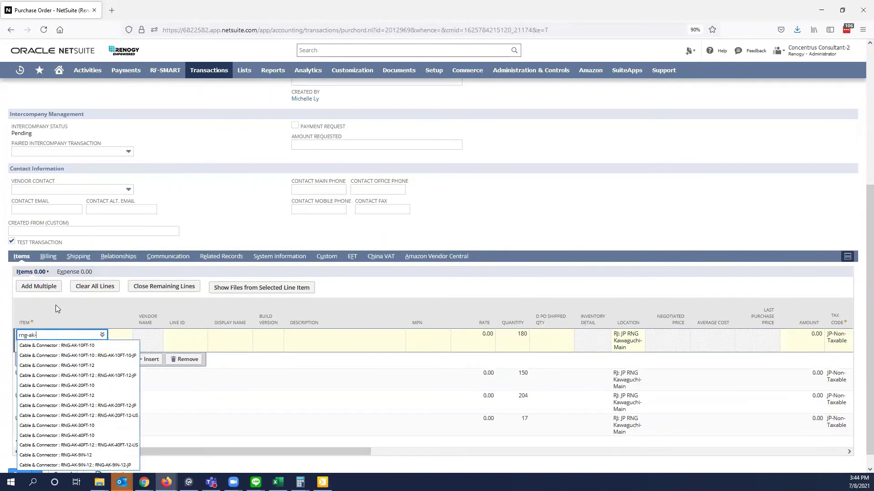
text(9in)
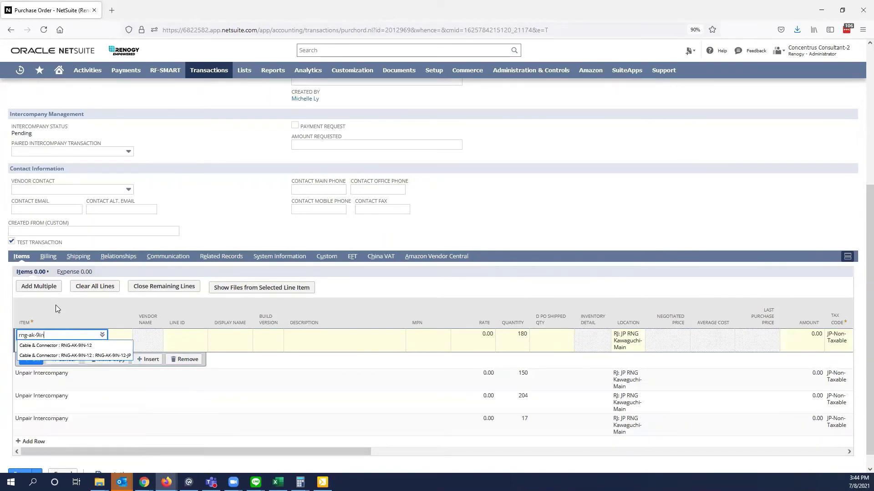
click(104, 355)
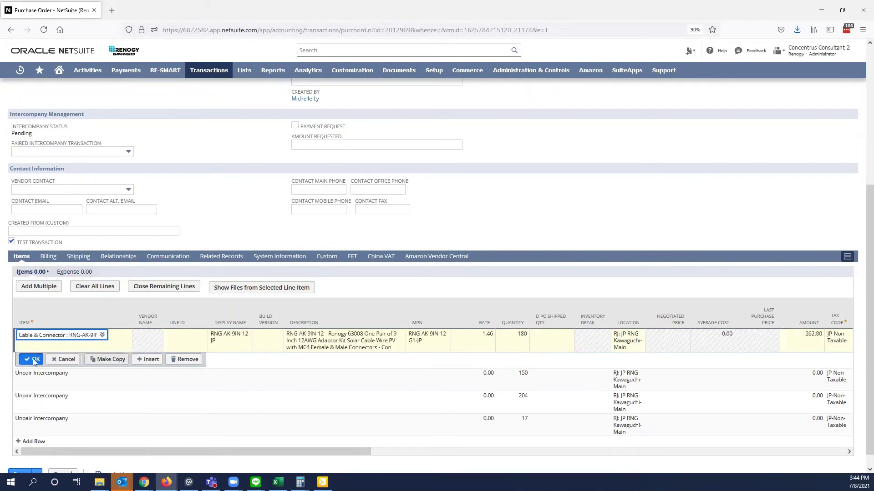
click(33, 359)
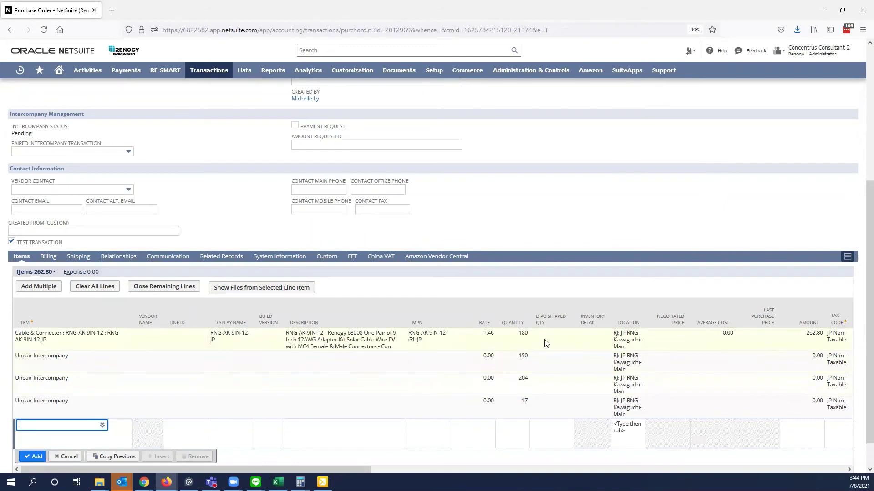
Change the first line's rate to 1.94 so the amount becomes 349.20, and commit the line.
click(481, 345)
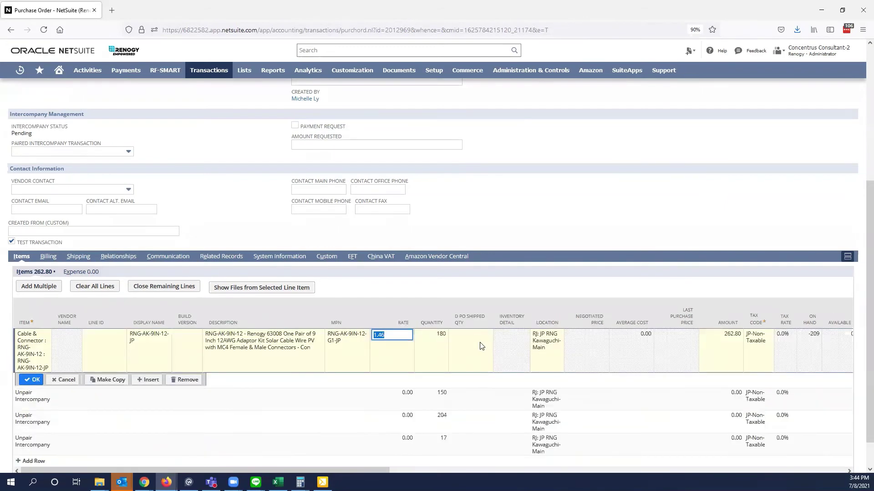
text(1)
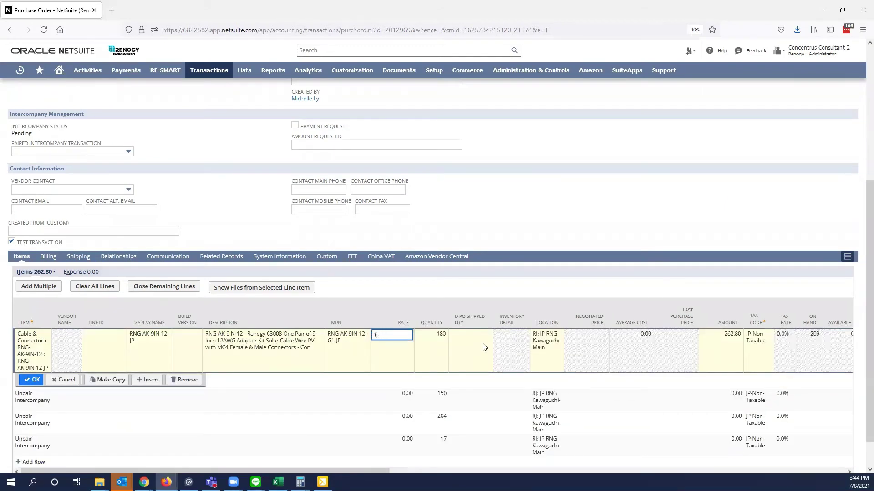
text(.94)
key(Tab)
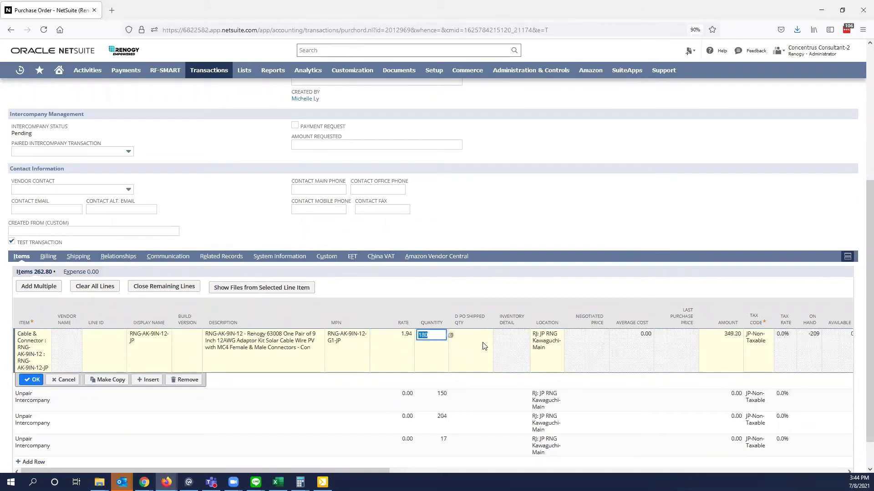
click(33, 380)
scroll(474, 221, up, 5)
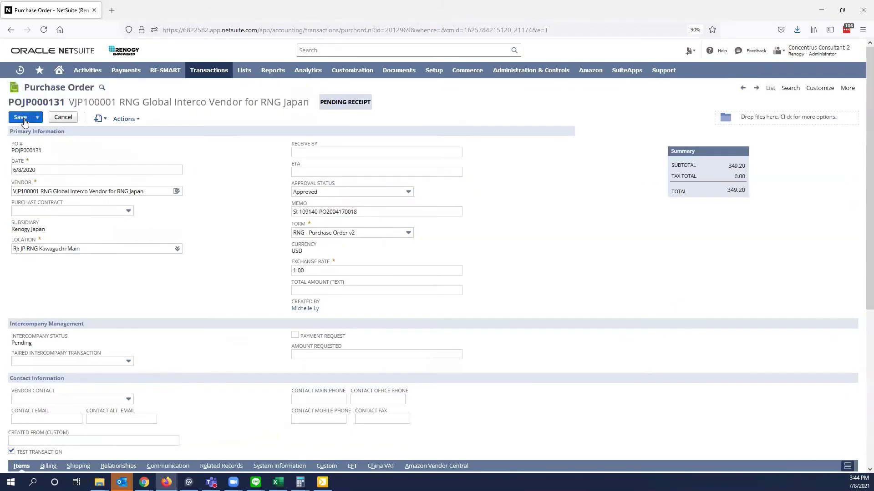
Save purchase order POJP000131 and open Manage Intercompany Sales Orders in a new tab.
key(alt+shift+s)
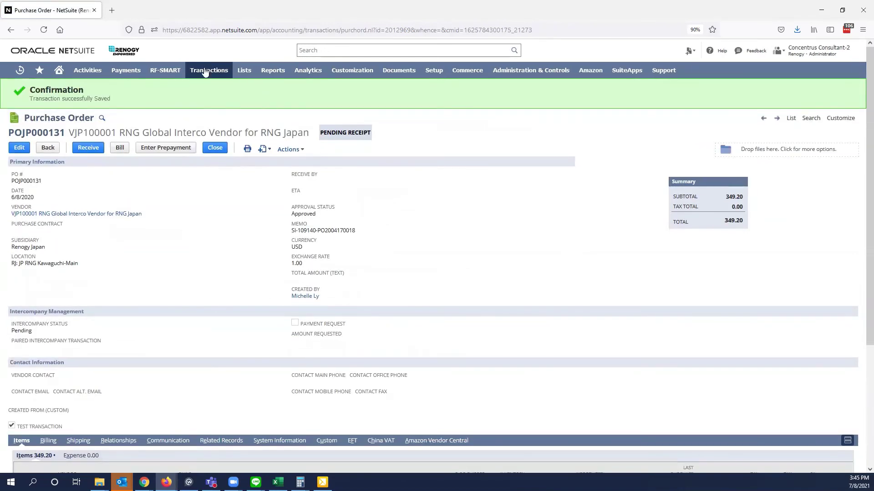
mouse_move(205, 73)
mouse_move(262, 194)
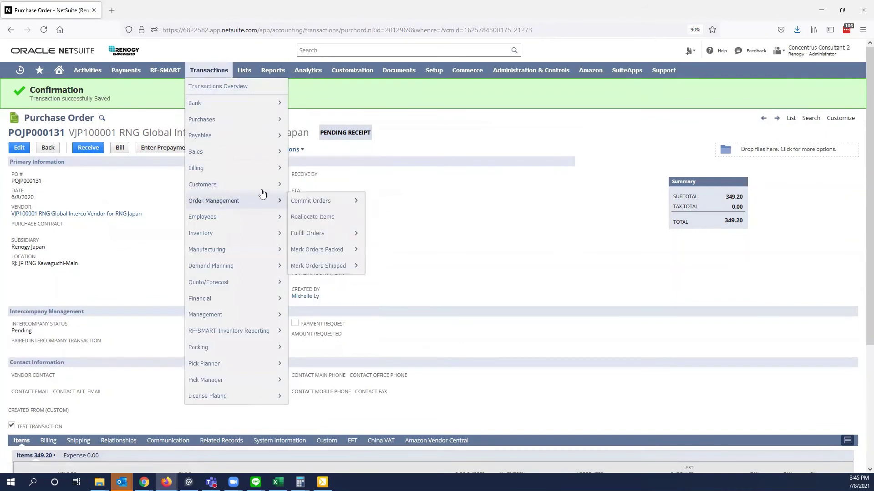
mouse_move(221, 154)
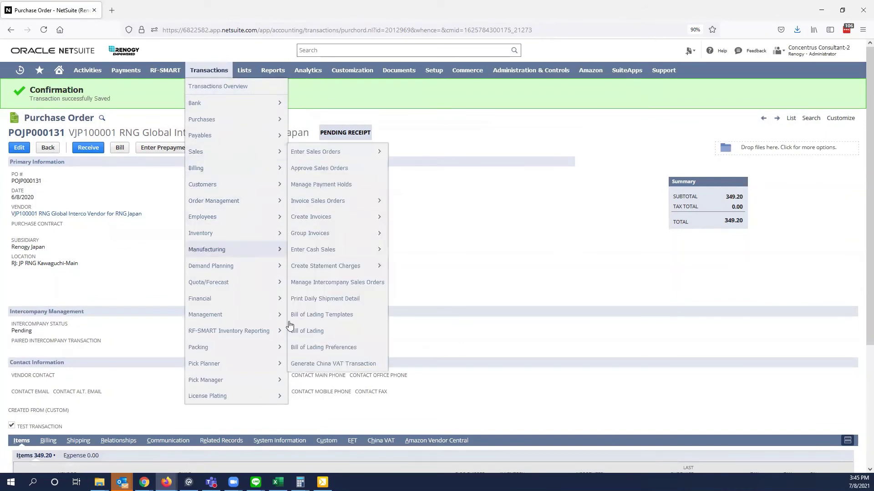
right_click(296, 282)
click(314, 288)
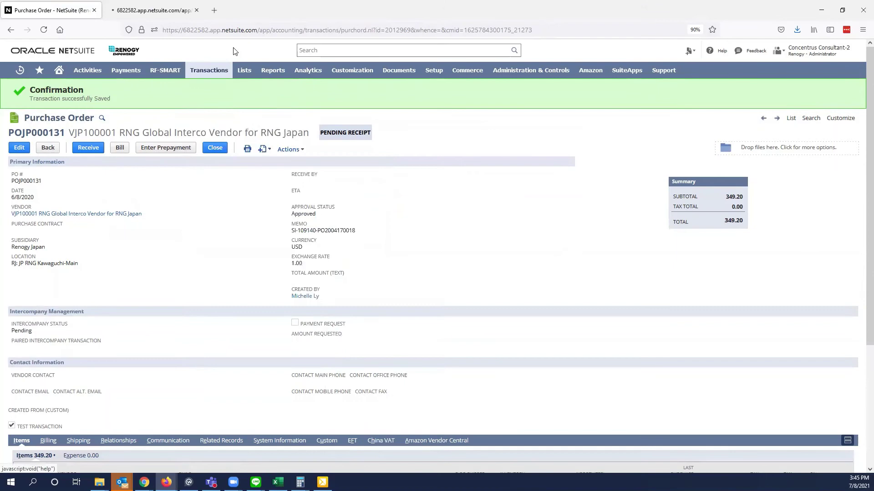
key(ctrl+Tab)
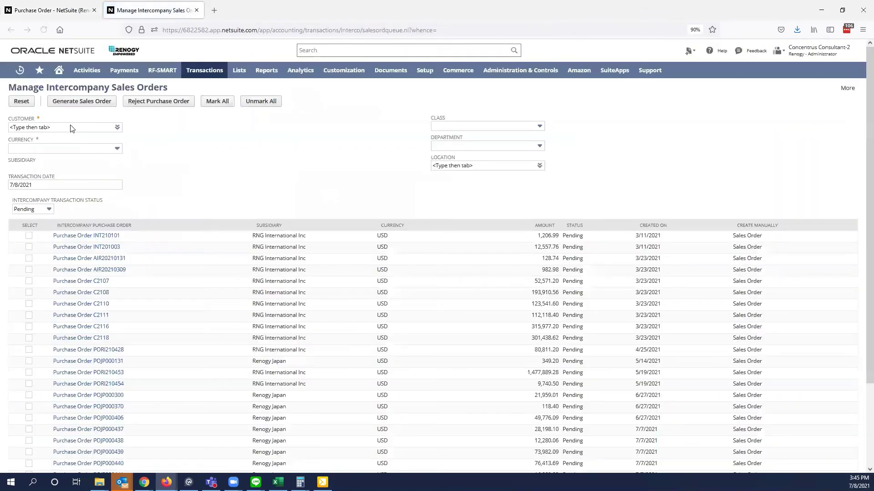
Generate a sales order from POJP000131 for RNG Japan Interco Customer at GE Virtual-JP Warehouse.
click(71, 128)
text(rng )
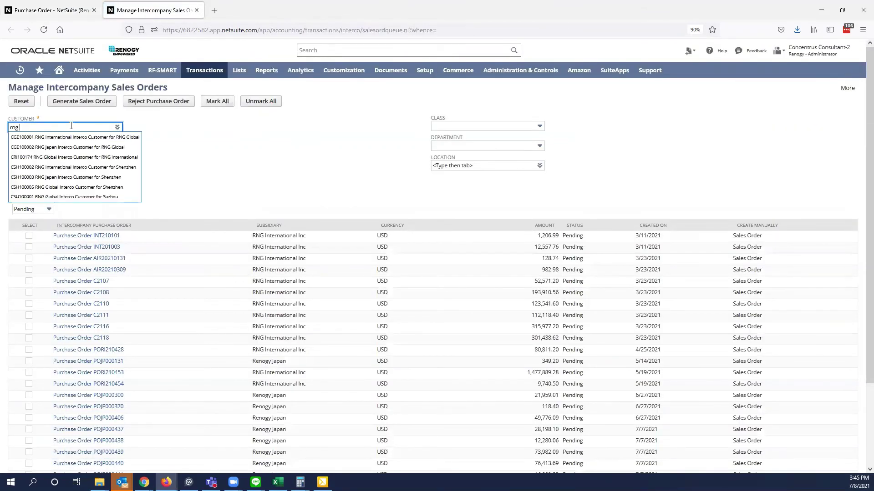
text(jap)
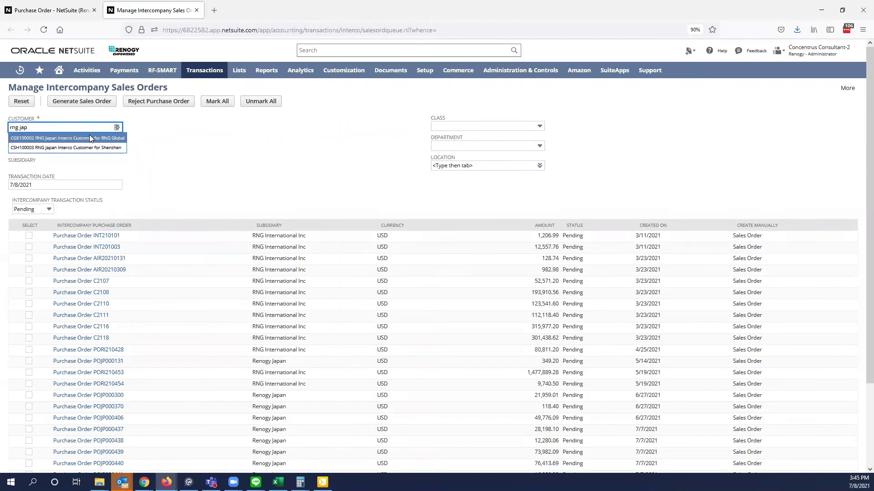
click(90, 136)
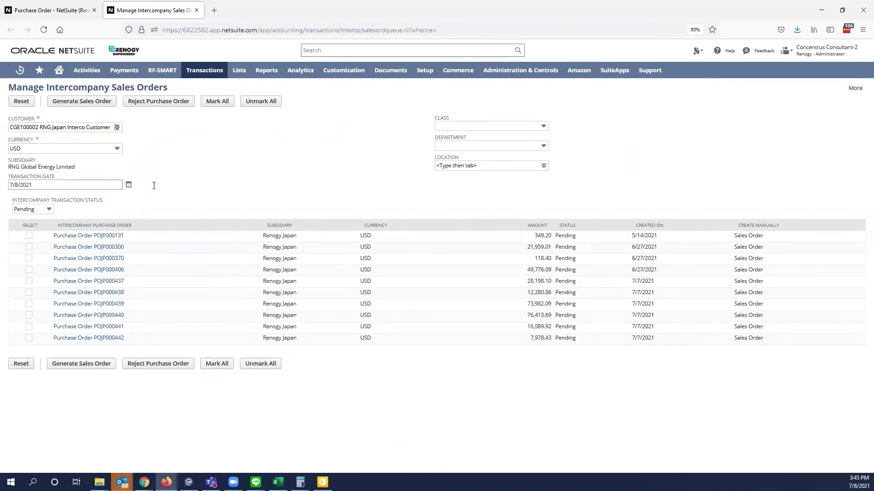
click(481, 166)
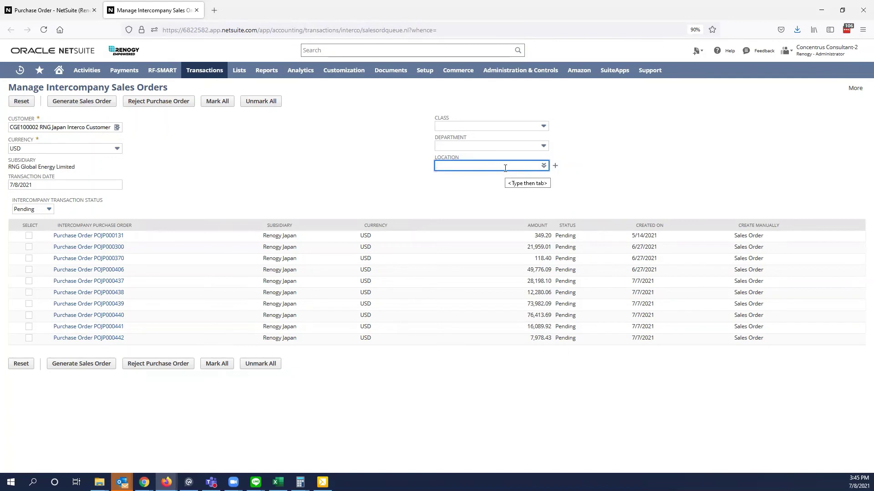
text(ge: )
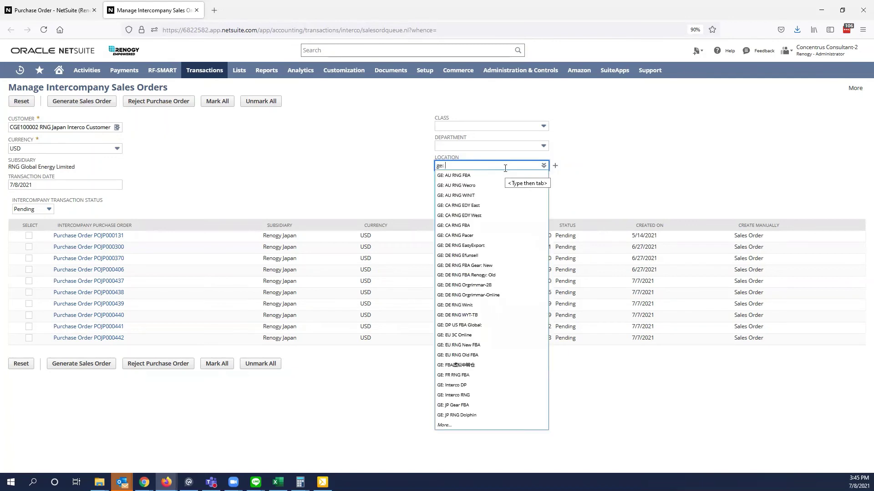
text(vir)
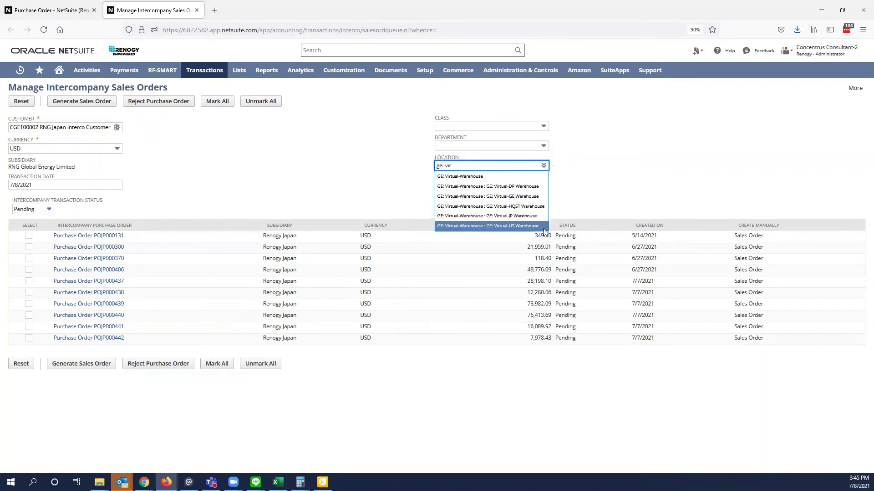
click(530, 217)
click(29, 235)
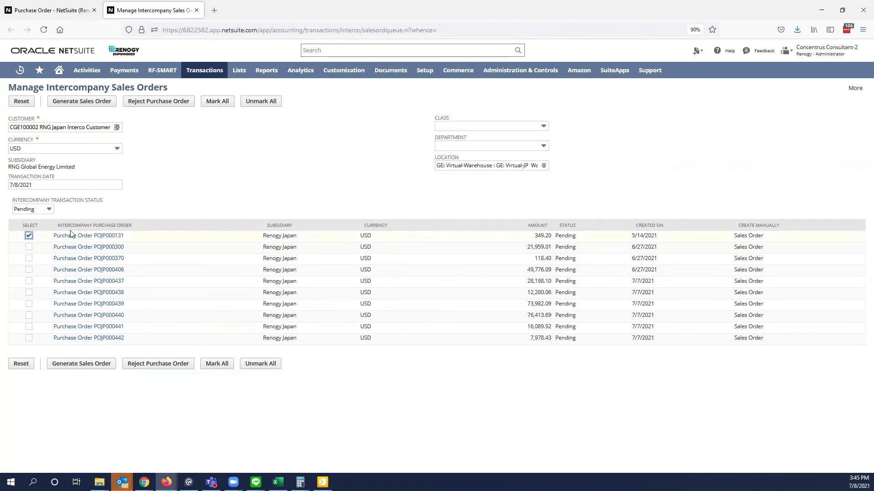
click(81, 105)
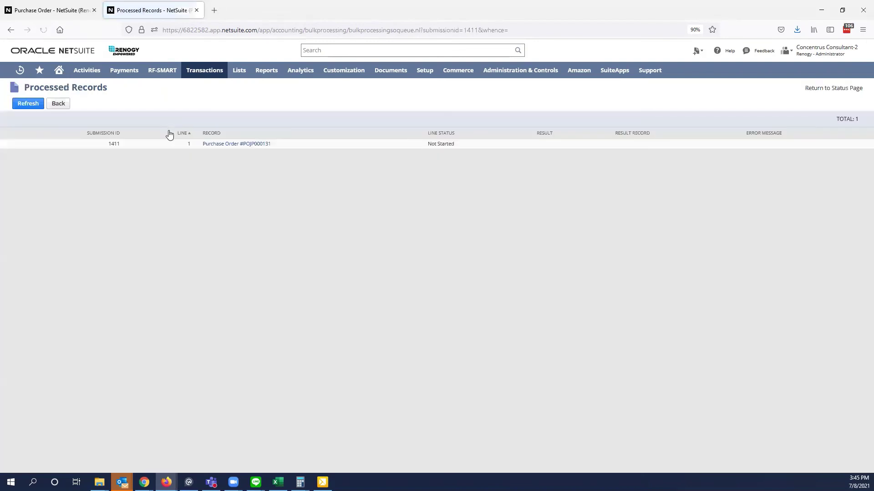
Refresh submission 1411 until it shows Complete, then open the resulting sales order SOGE022990.
click(29, 106)
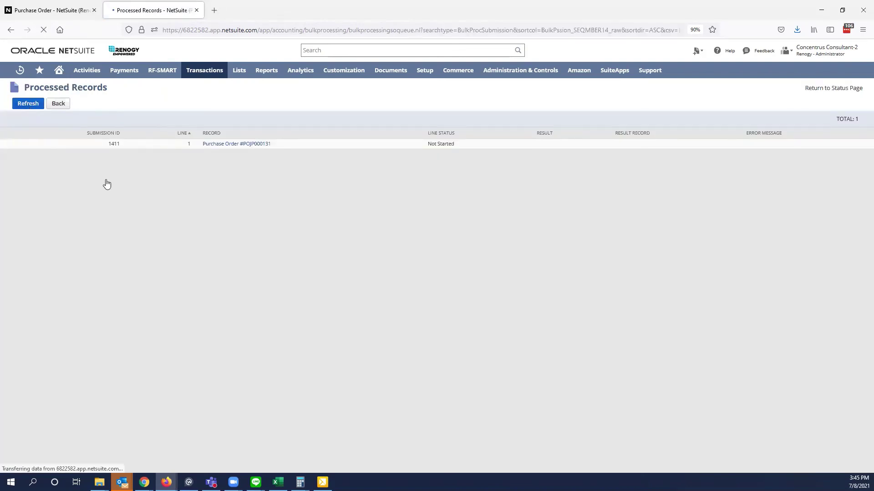
click(19, 105)
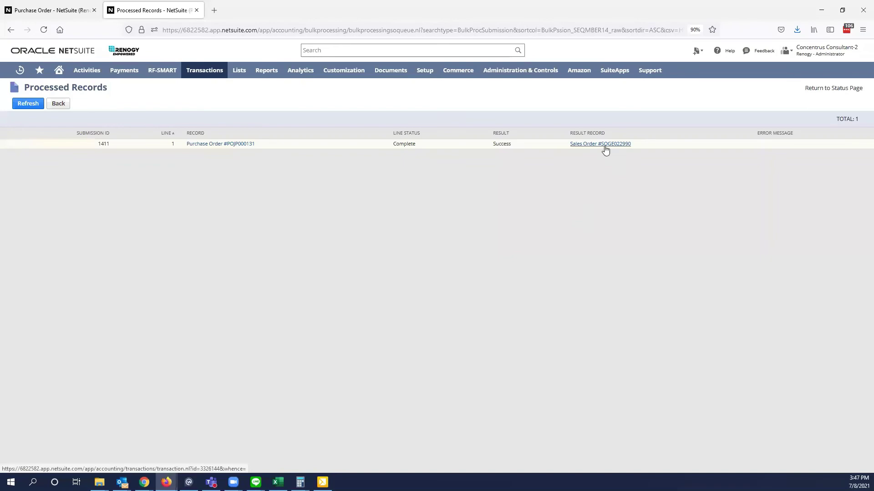
click(605, 146)
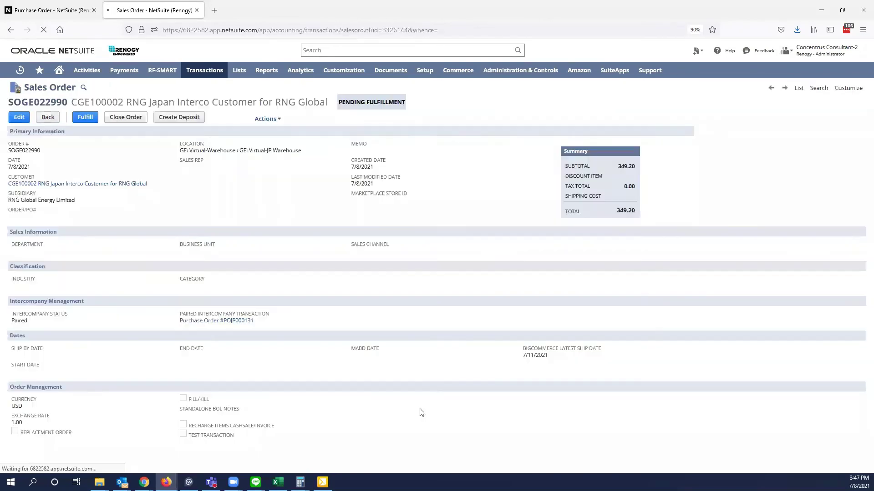
scroll(451, 416, down, 5)
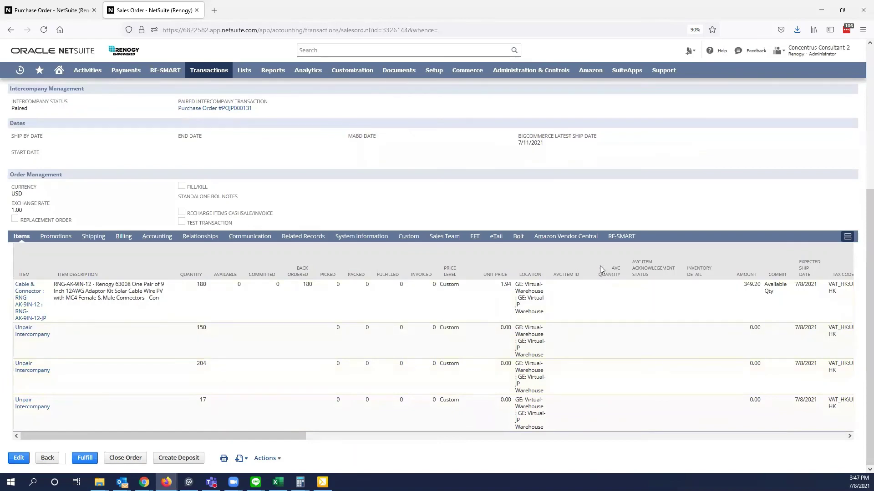
triple_click(541, 320)
scroll(255, 319, up, 4)
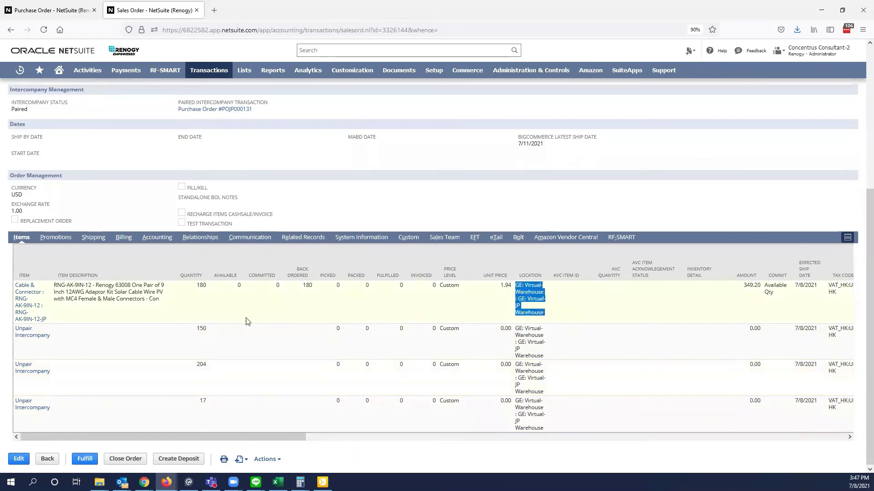
drag(255, 287, 67, 284)
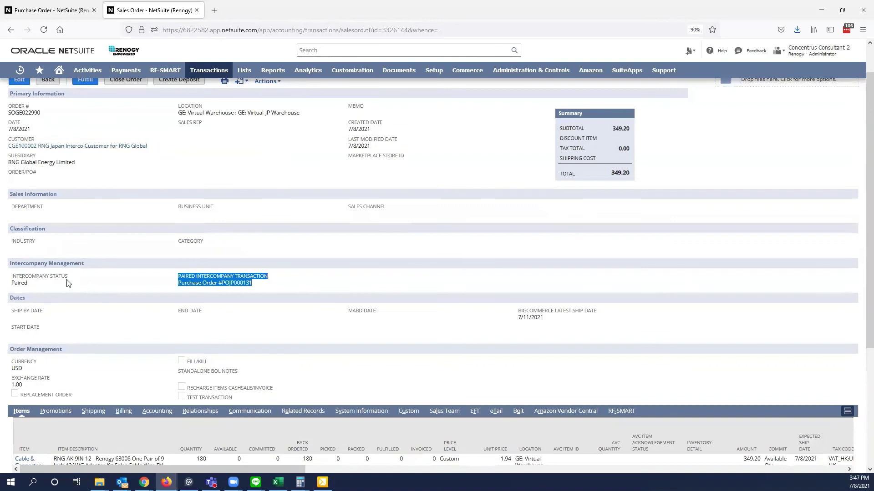
click(121, 285)
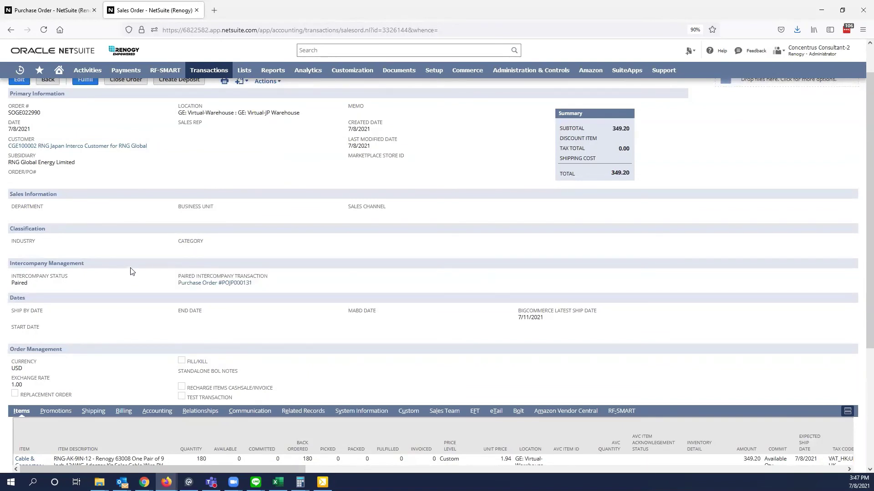
scroll(145, 289, up, 2)
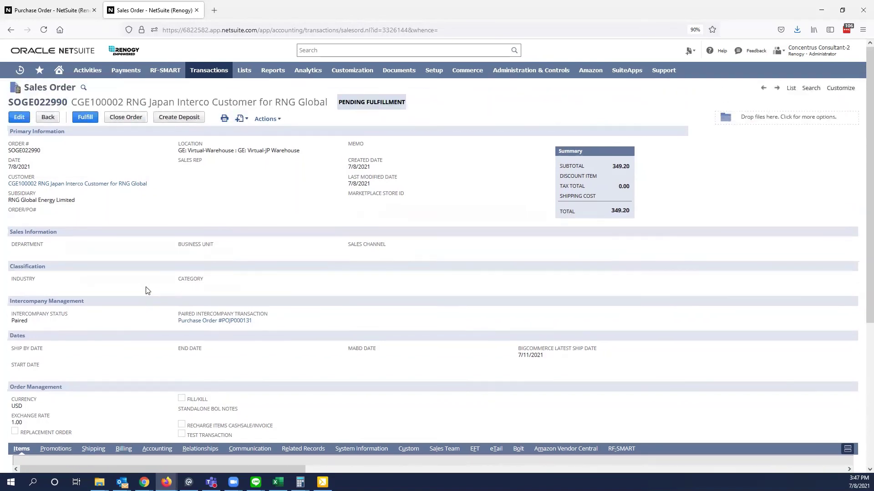